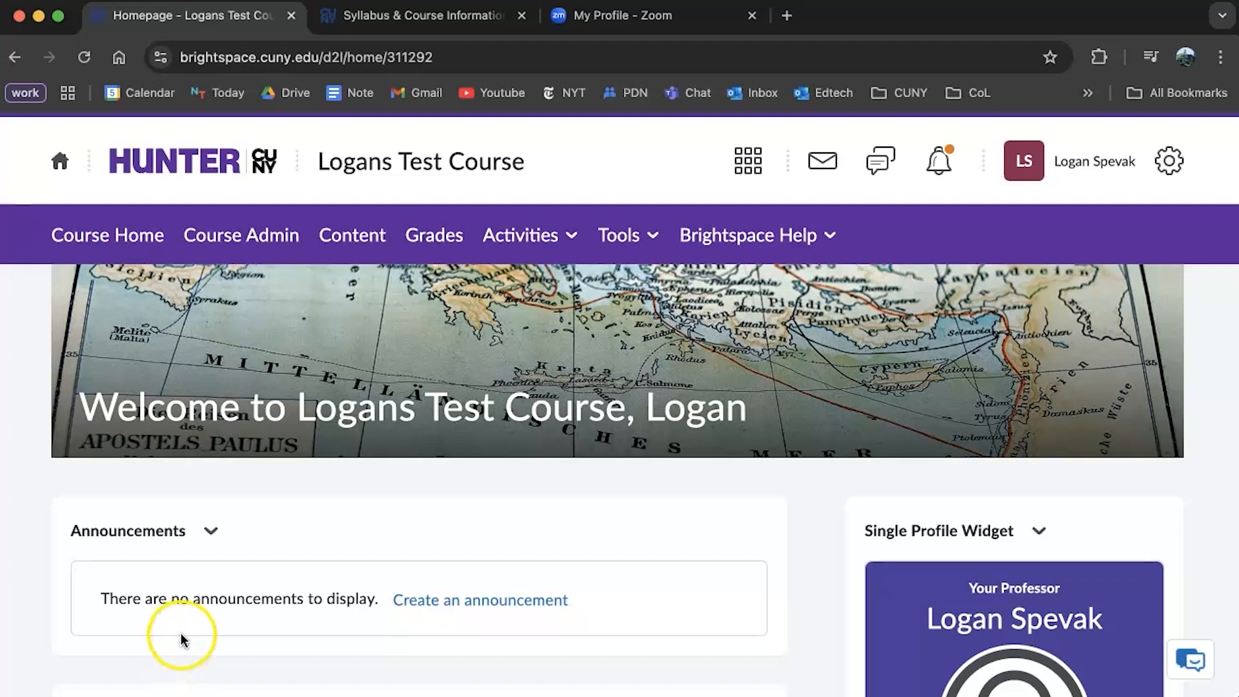
- Add the existing Zoom - Hunter external learning tool to Test Module 1 in the course content
click(355, 239)
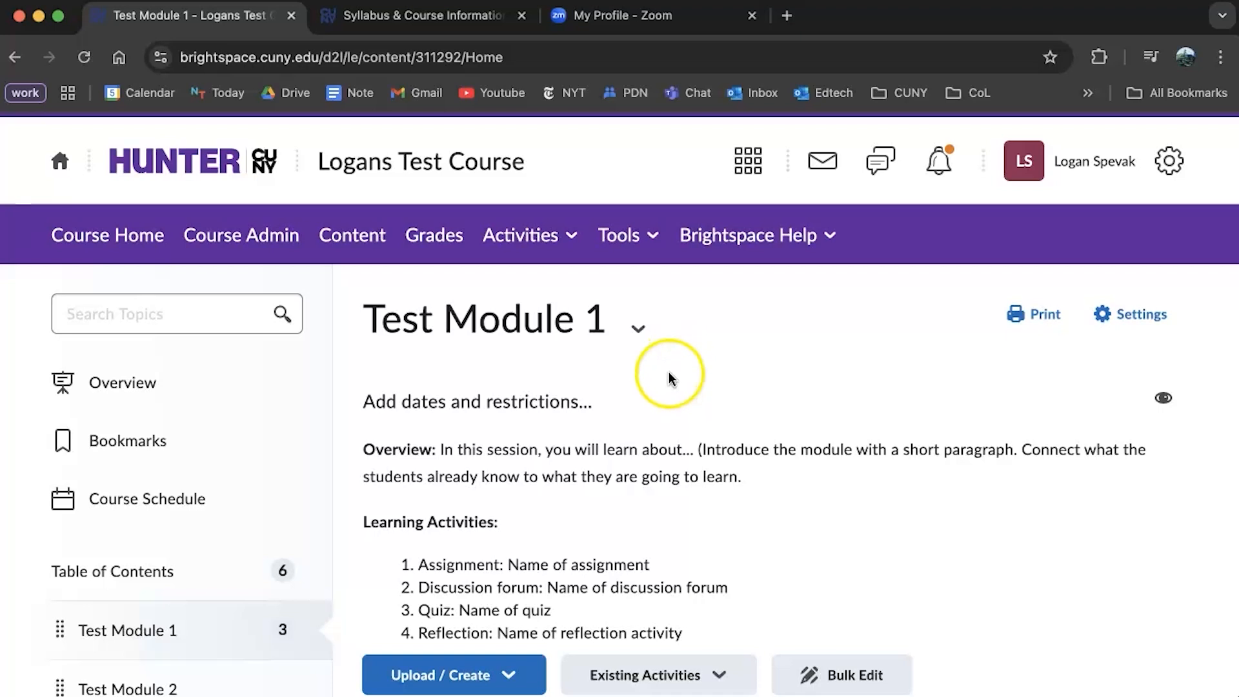
scroll(668, 371, down, 5)
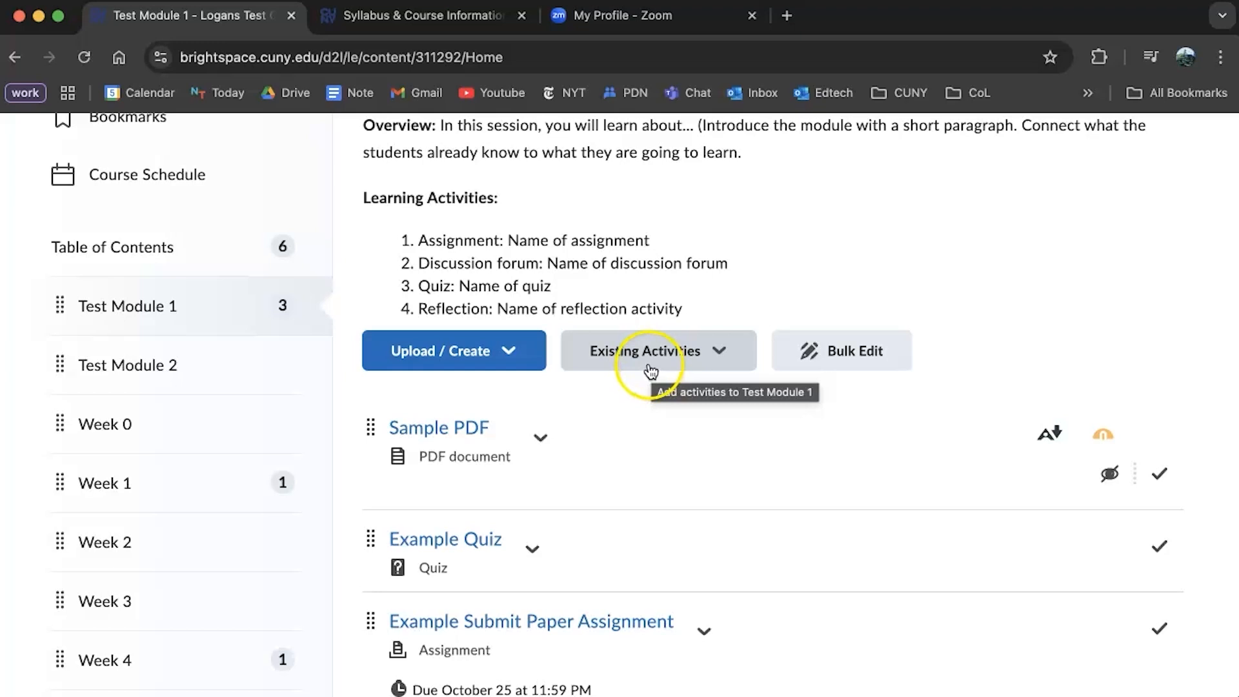
scroll(651, 372, down, 2)
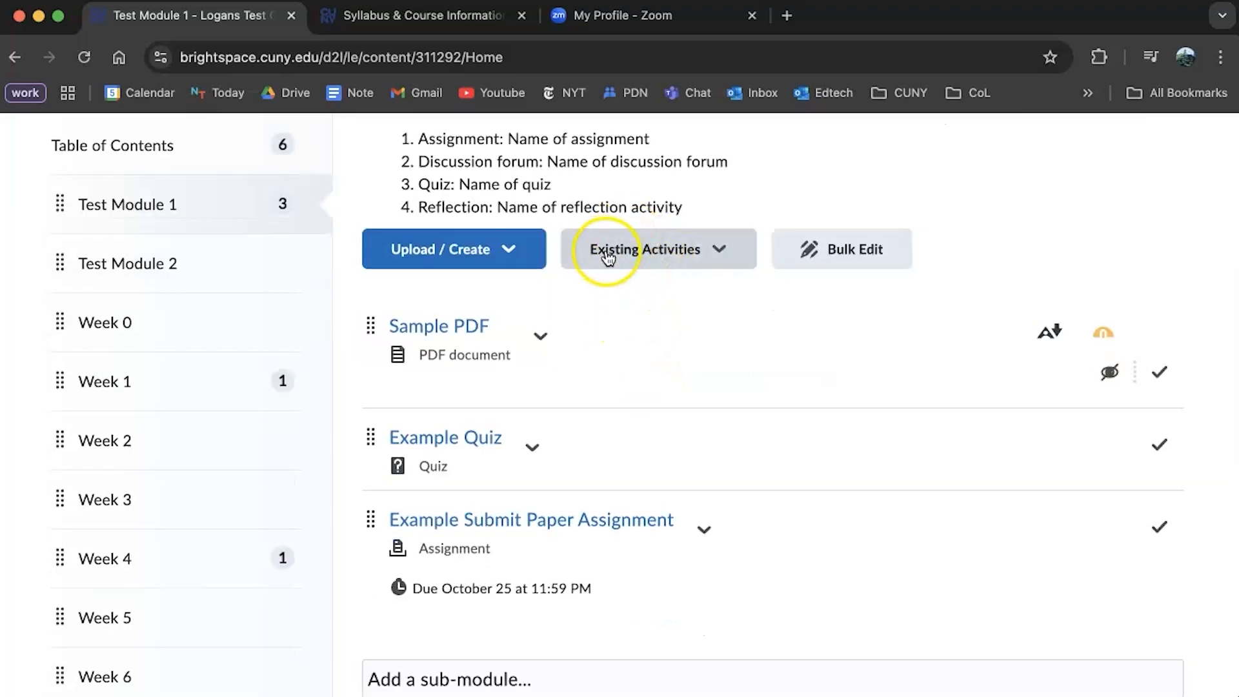
click(670, 257)
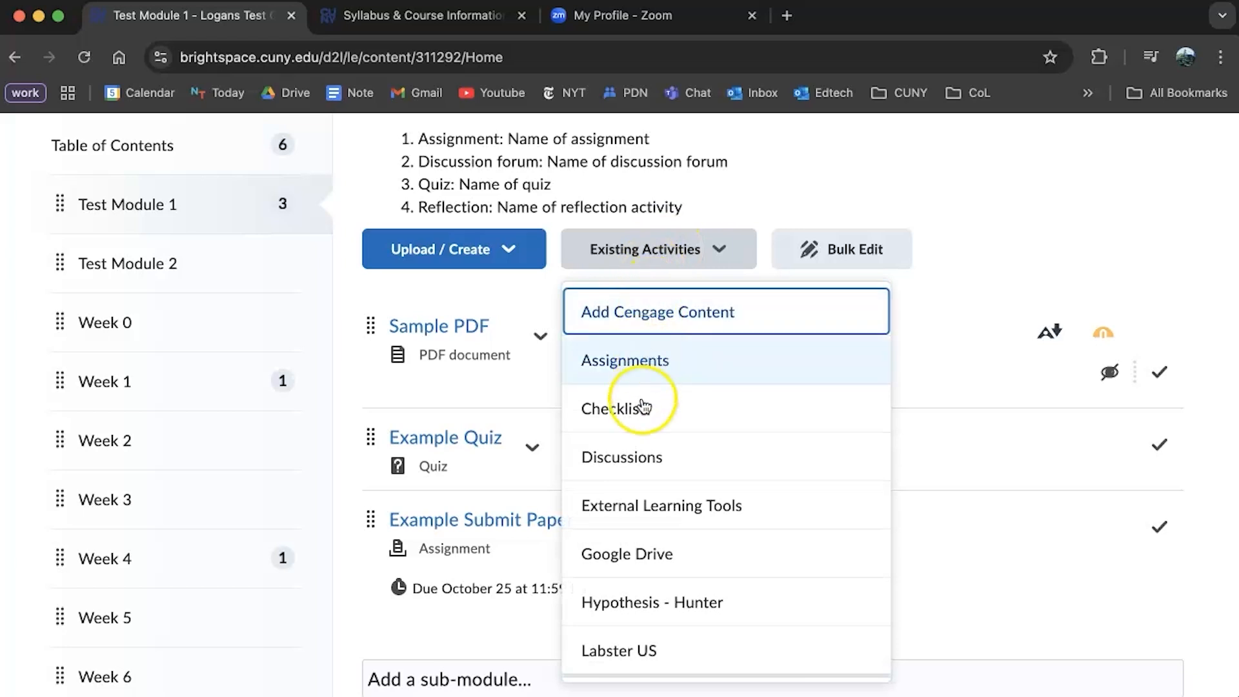
click(628, 515)
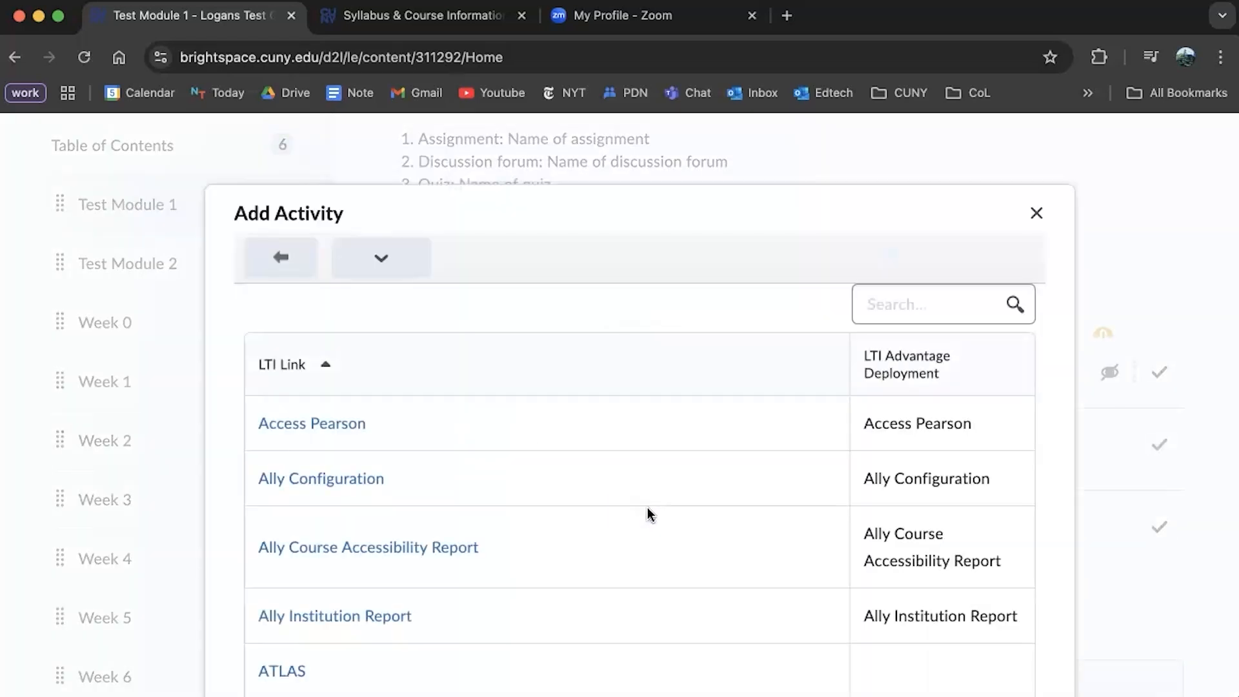
scroll(586, 427, down, 10)
scroll(588, 427, down, 15)
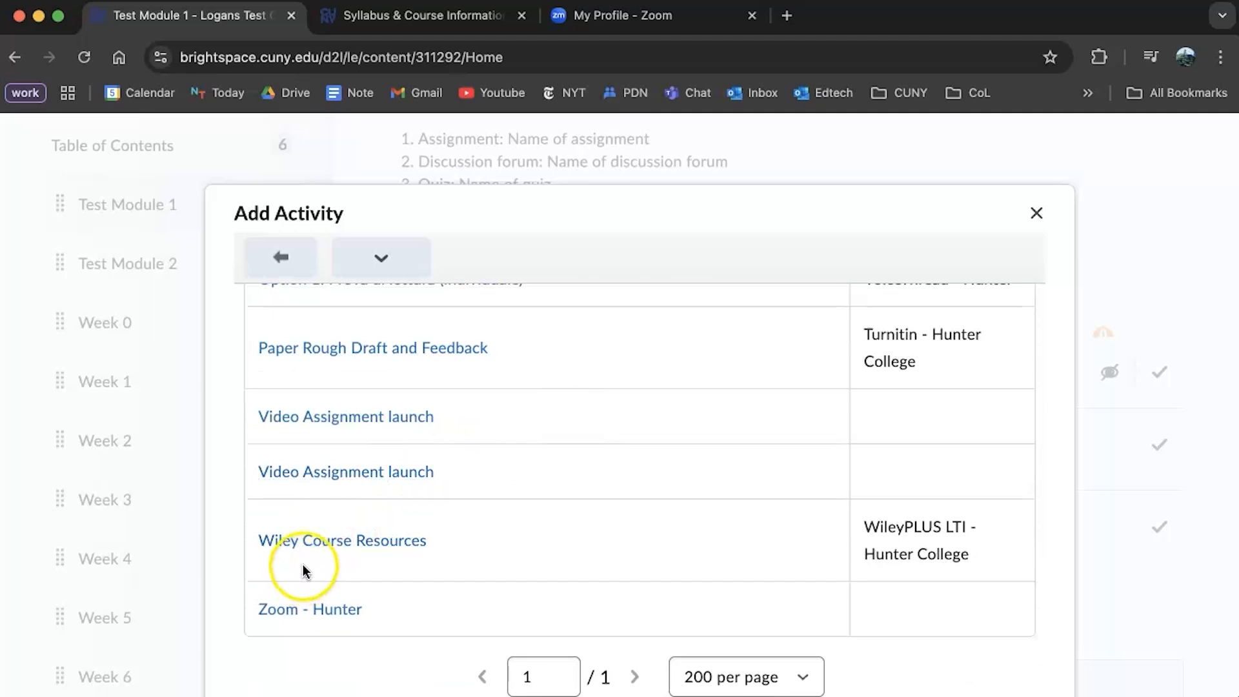
click(300, 613)
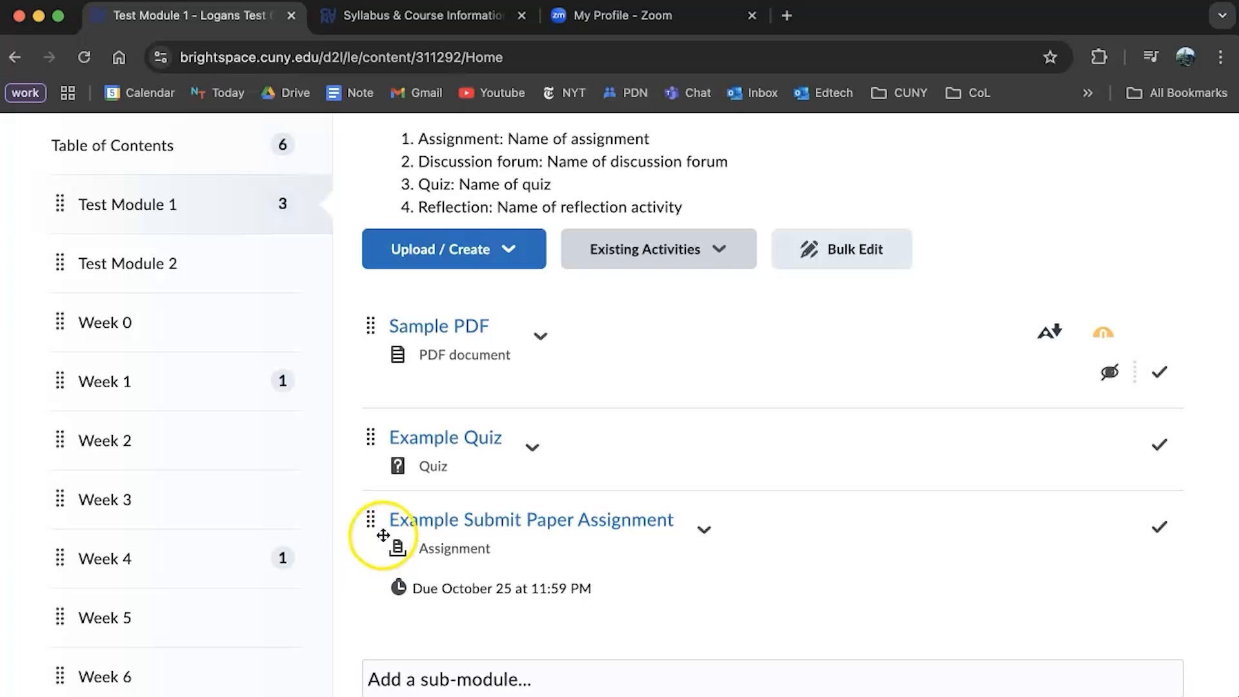
- Edit the Zoom - Hunter topic's properties in place and retitle it "Weekly Zoom LInks"
scroll(525, 470, down, 7)
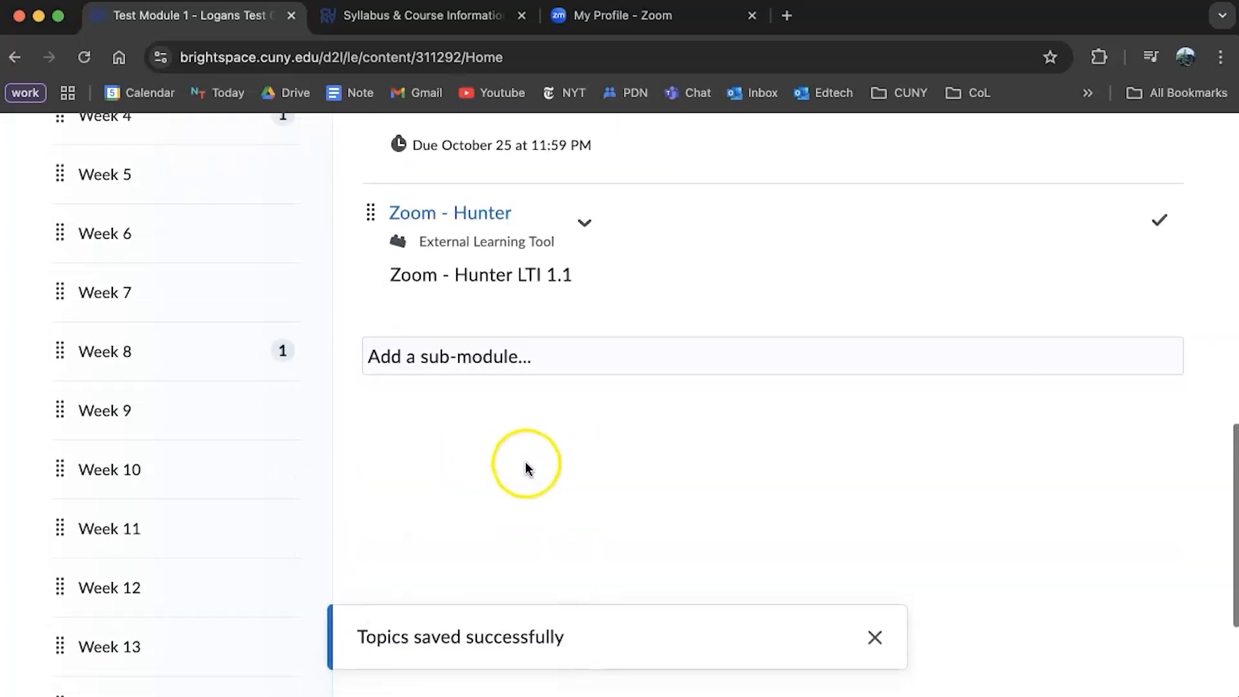
scroll(548, 456, up, 4)
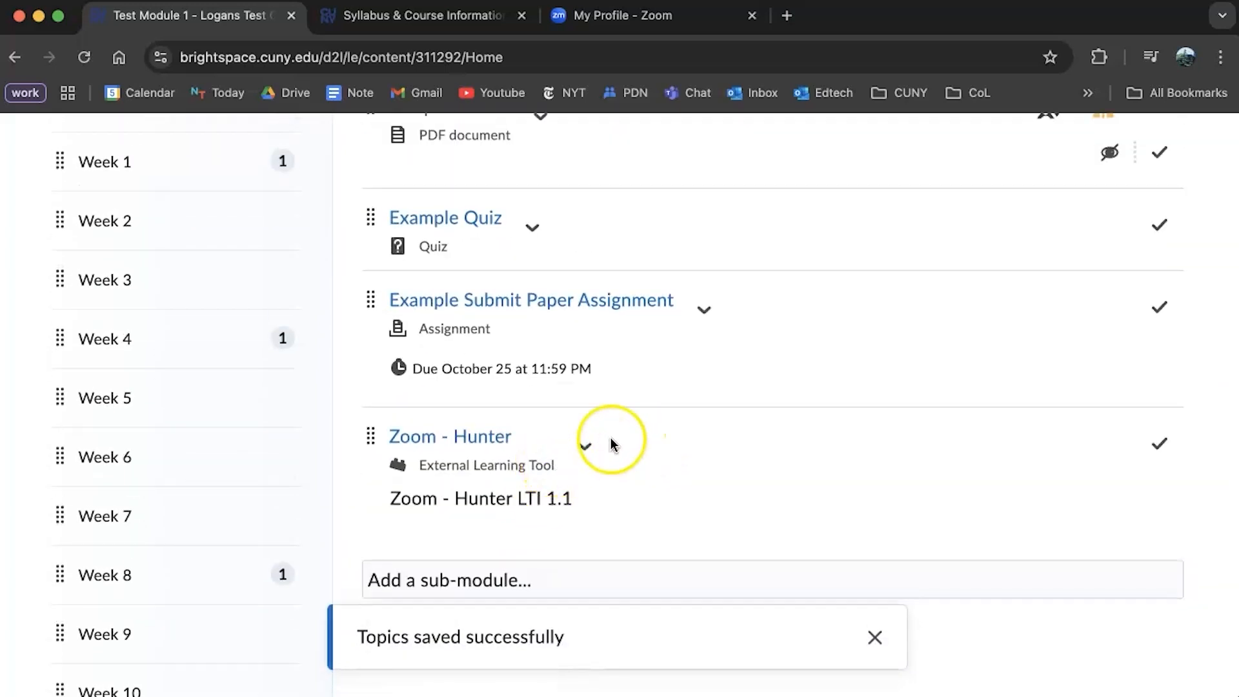
click(585, 448)
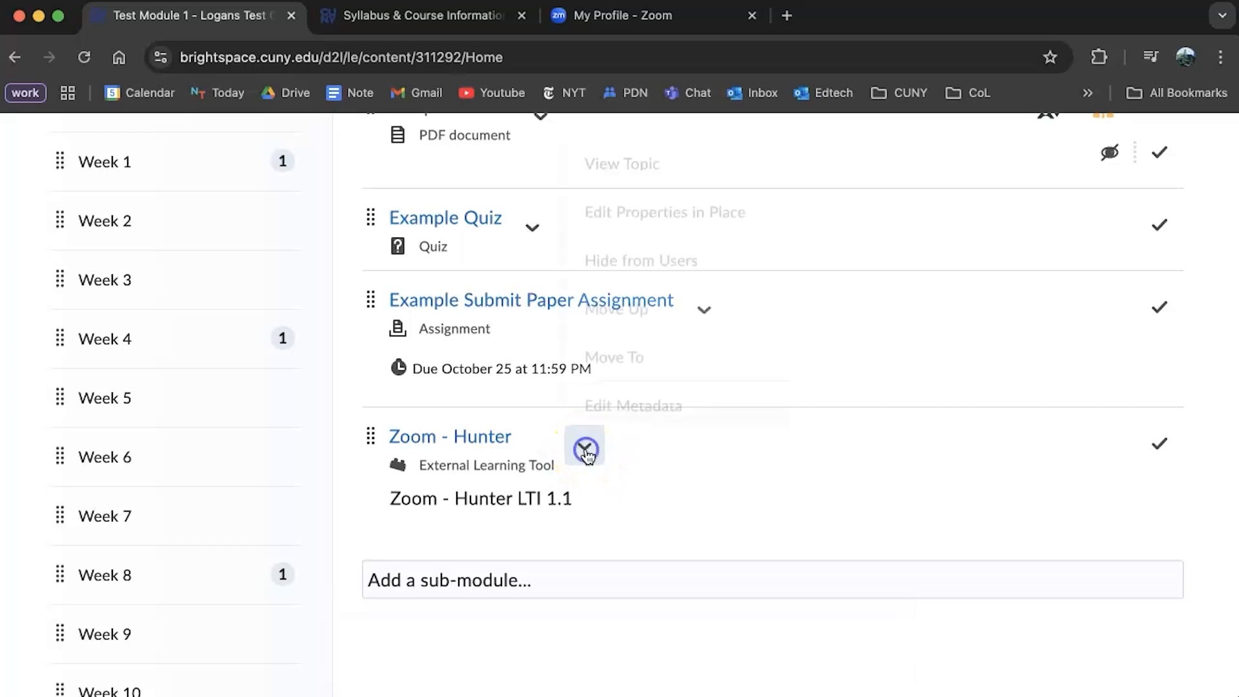
click(637, 206)
click(506, 442)
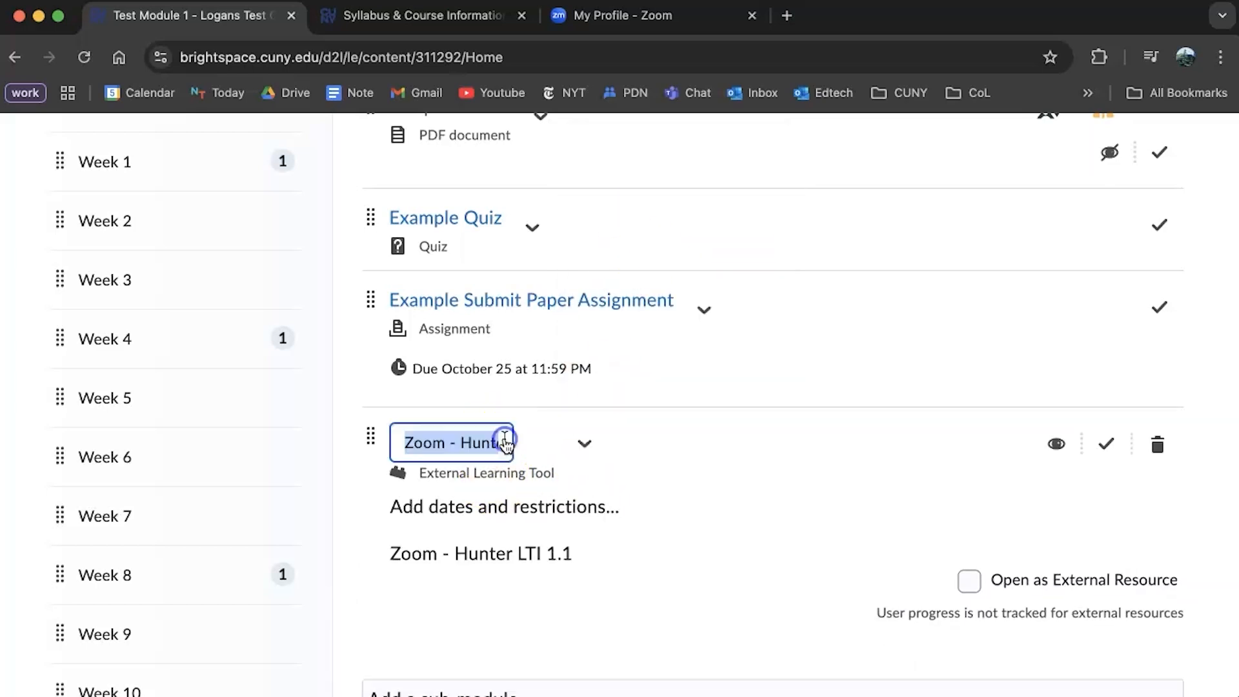
text(WEe)
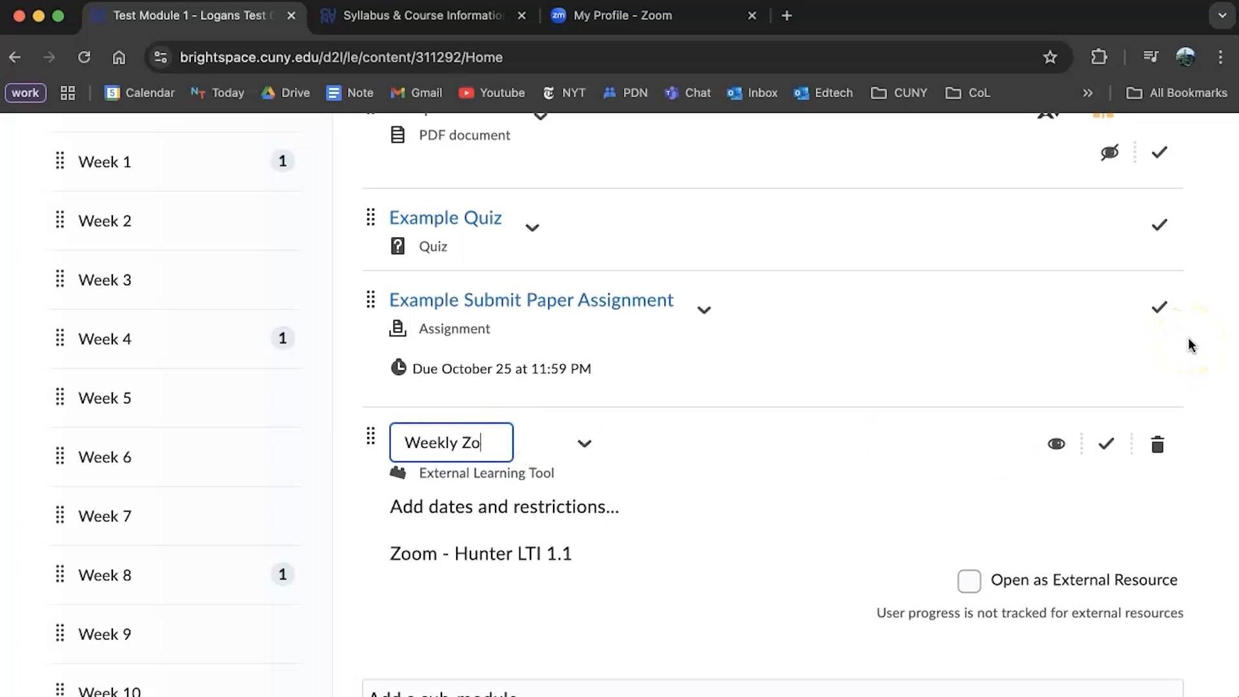
click(766, 506)
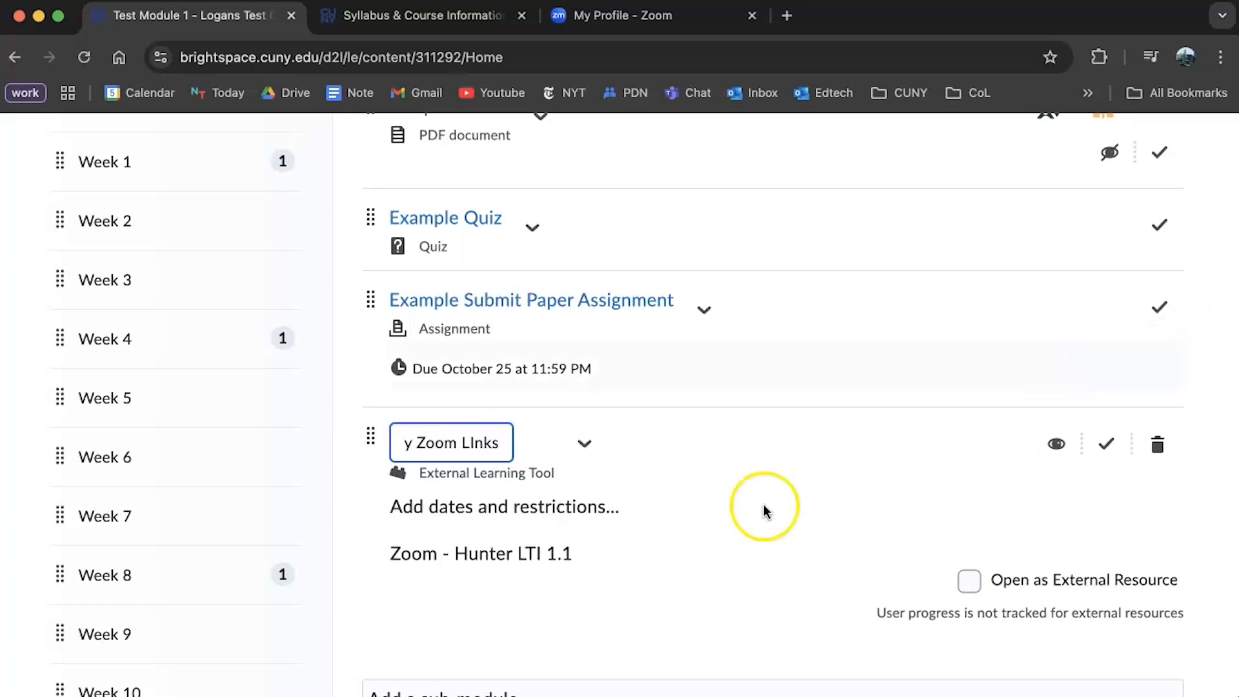
- Replace the Zoom topic's description with "Here you will find all links for zoom classes" and save it
scroll(764, 435, down, 3)
drag(621, 394, 781, 498)
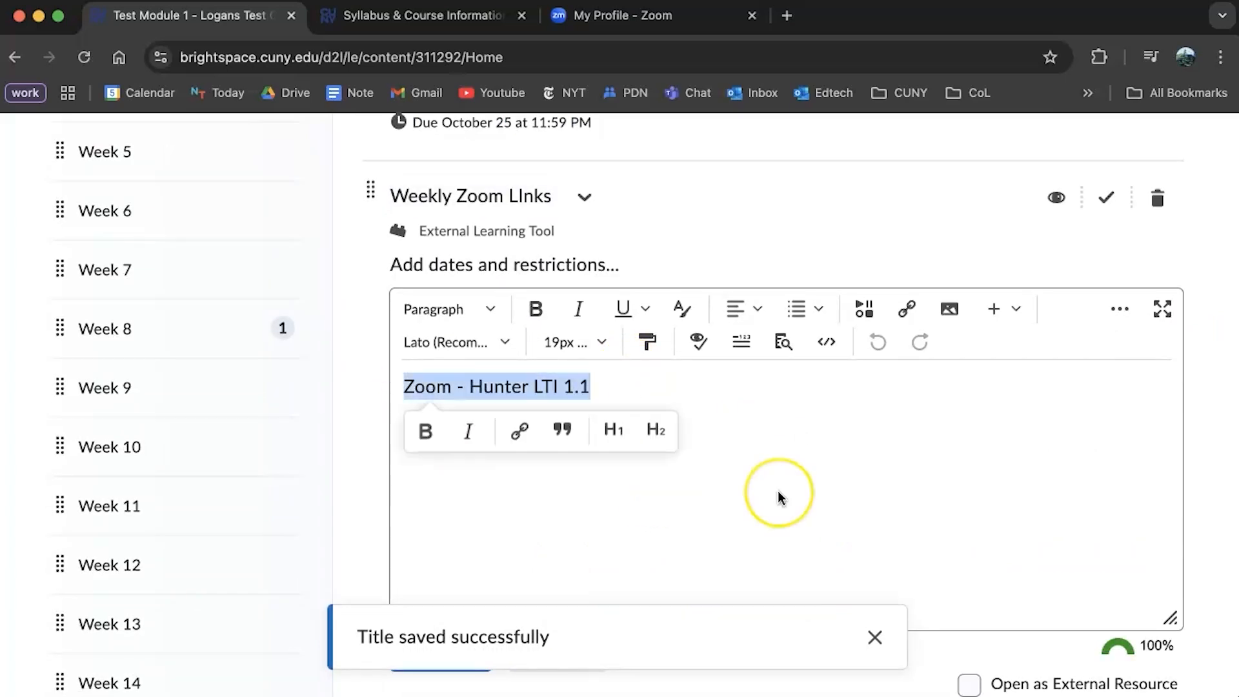
text(Here you will find all links for zoom classes)
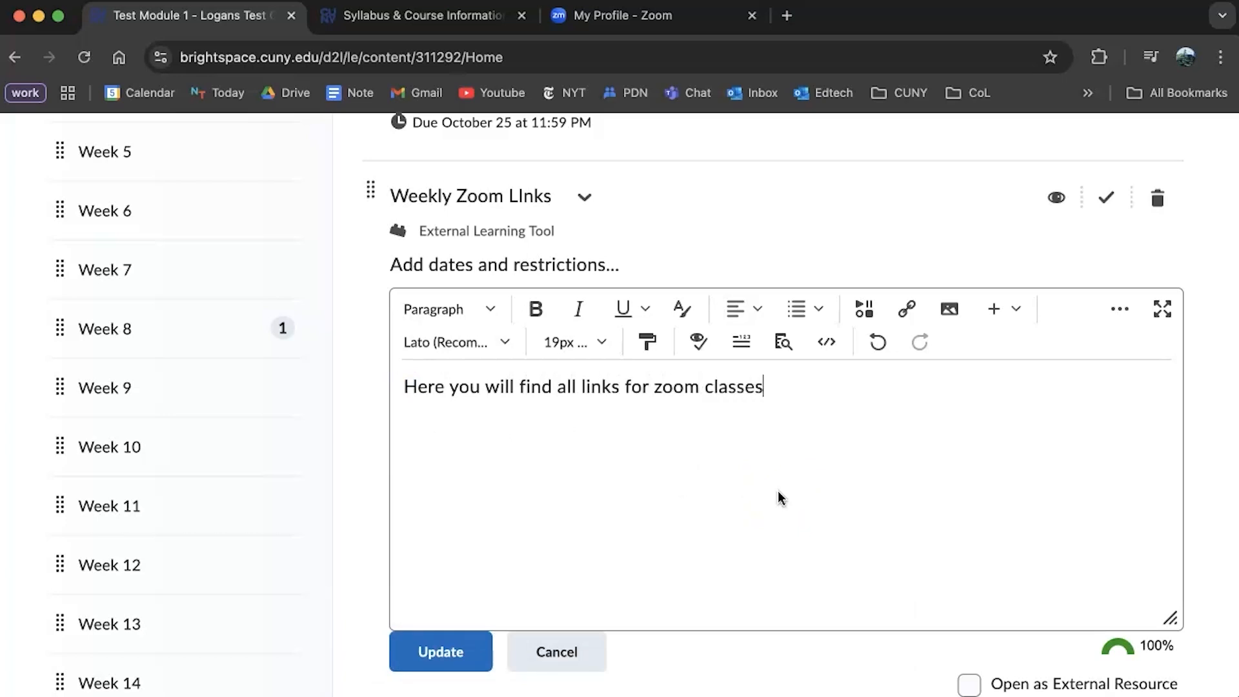
click(459, 656)
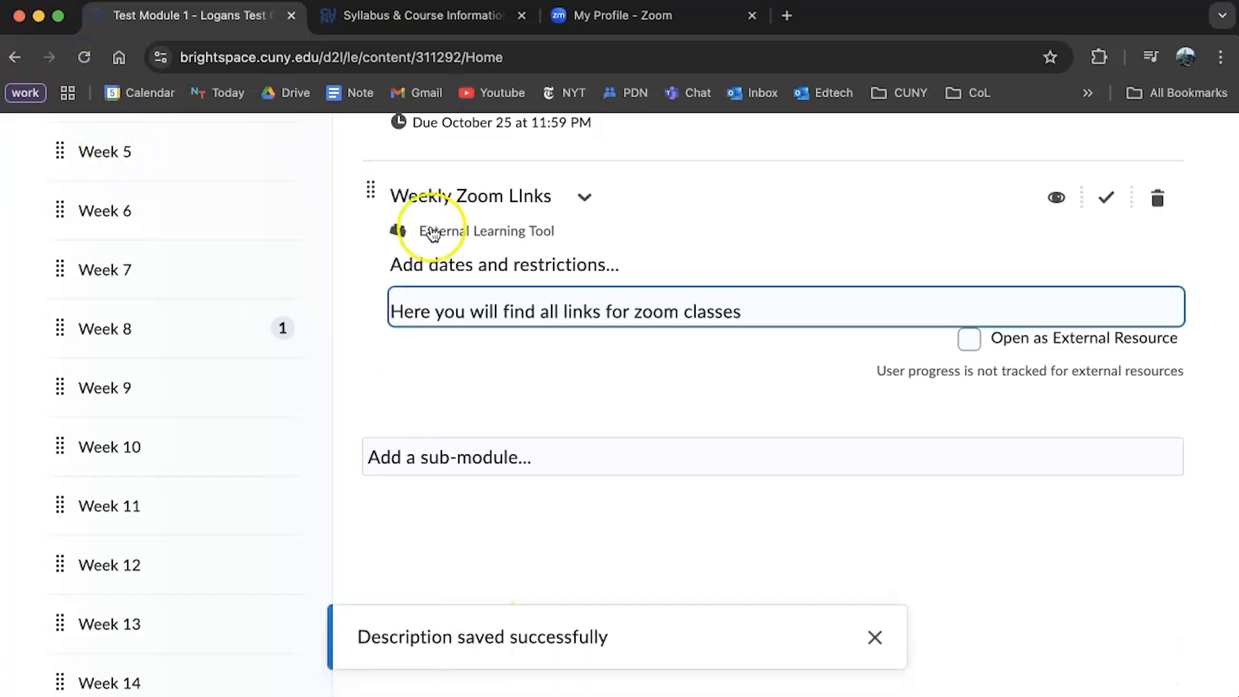
- Open the Weekly Zoom LInks topic from Test Module 1
scroll(695, 332, up, 5)
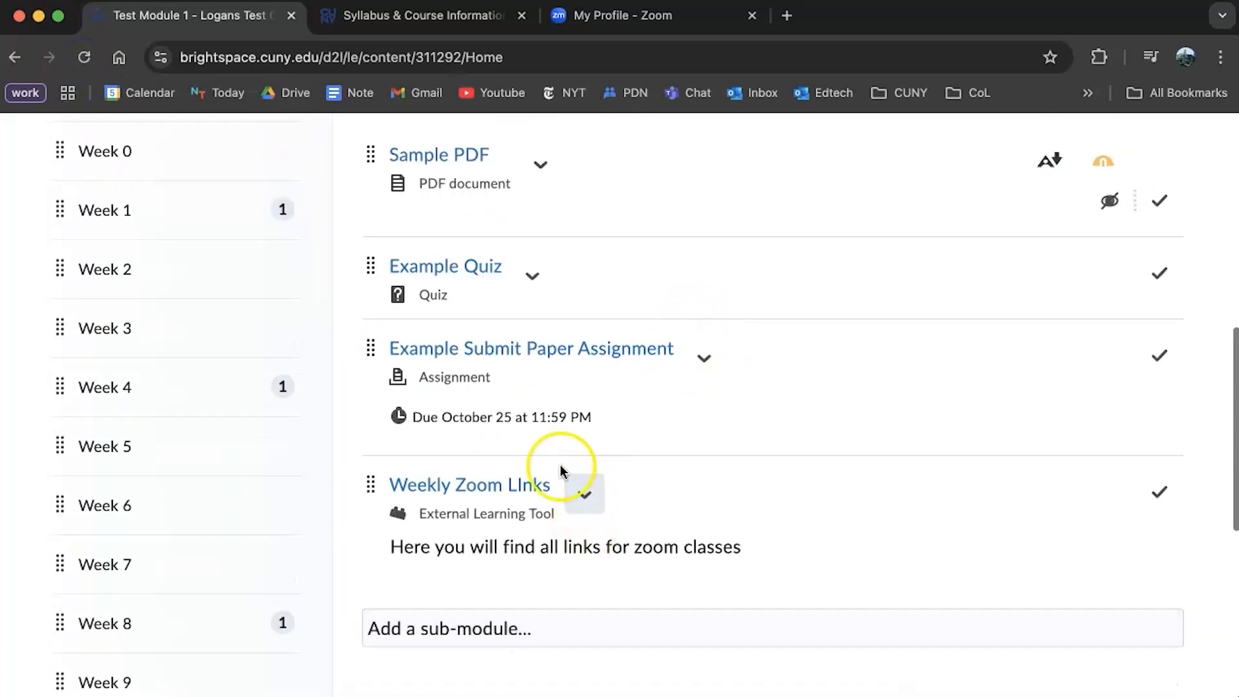
scroll(675, 469, up, 1)
scroll(676, 468, down, 1)
click(477, 482)
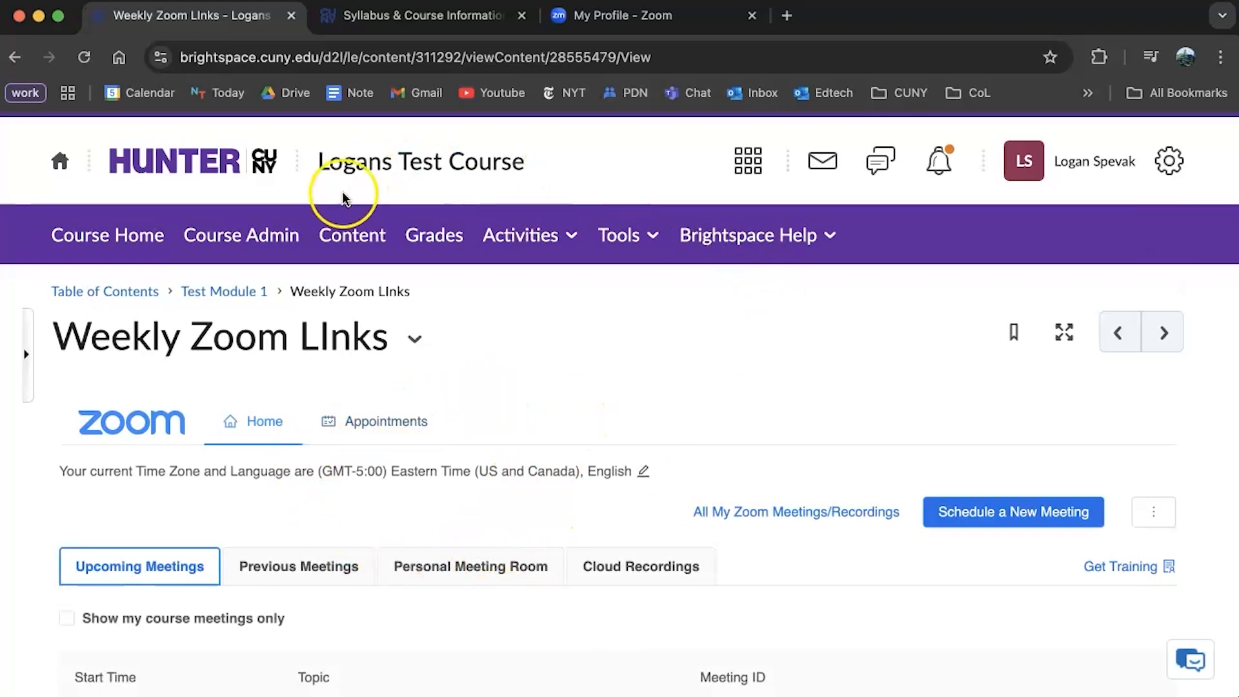
- Start scheduling a new Zoom meeting and append "Weekly Meeting" to the course name in its topic
scroll(632, 400, down, 2)
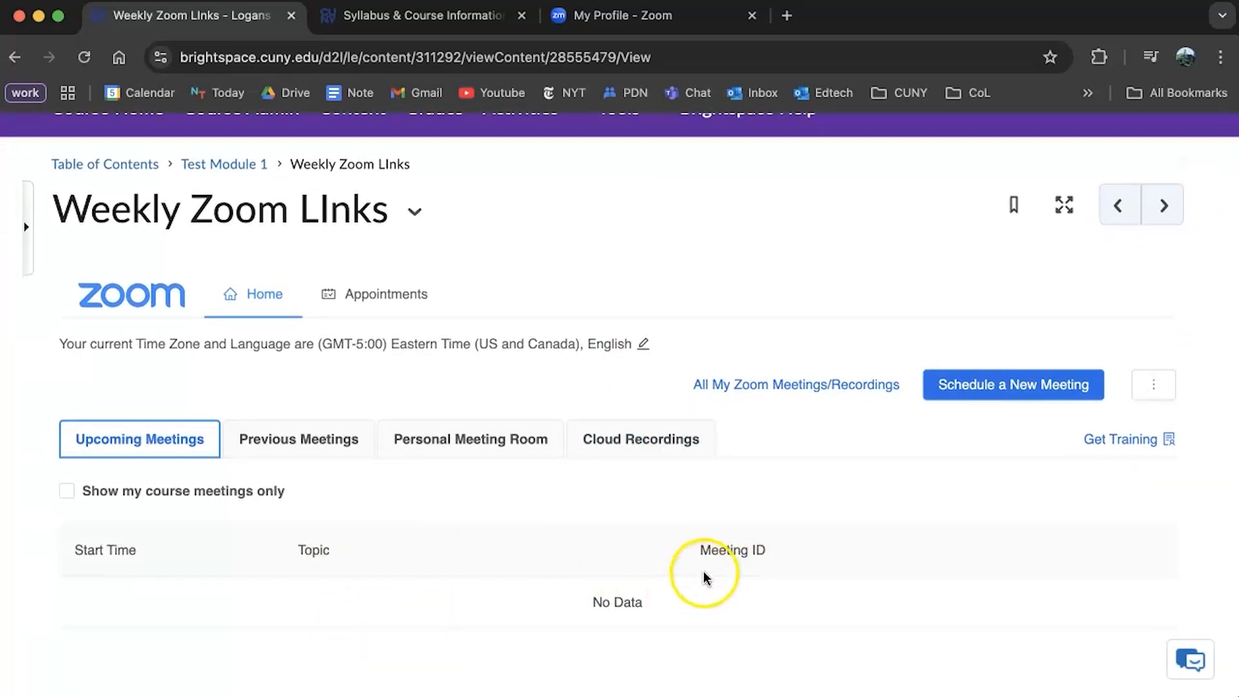
click(979, 387)
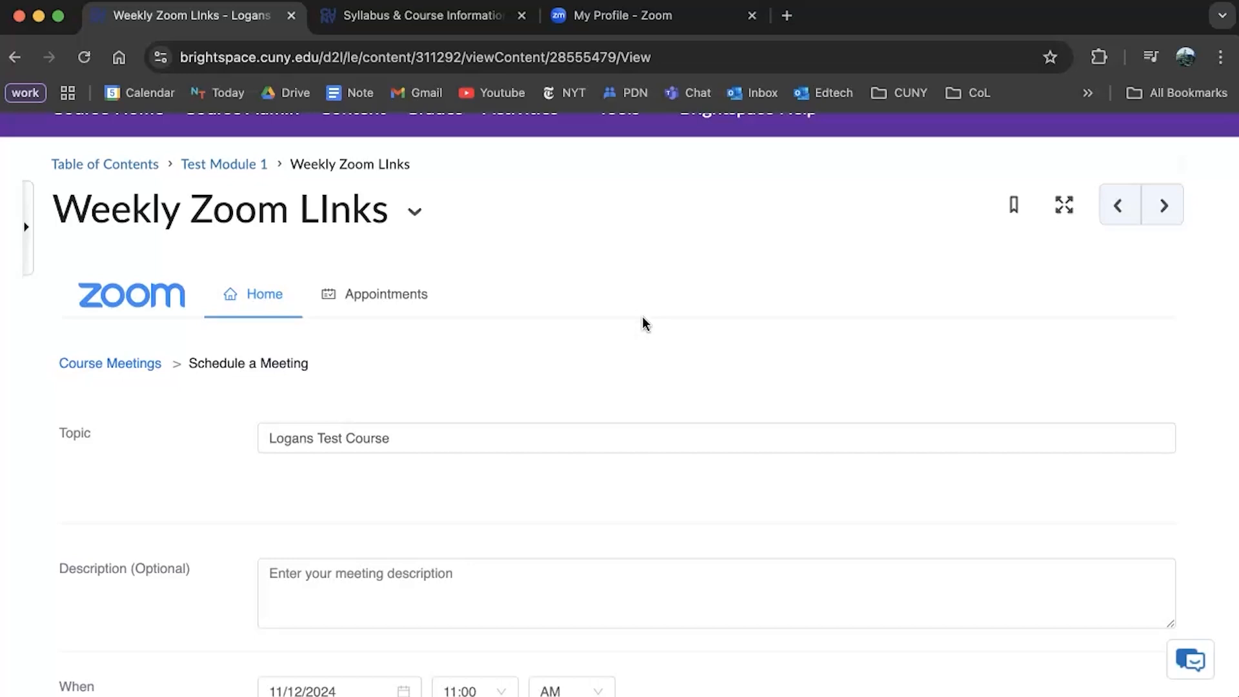
click(361, 435)
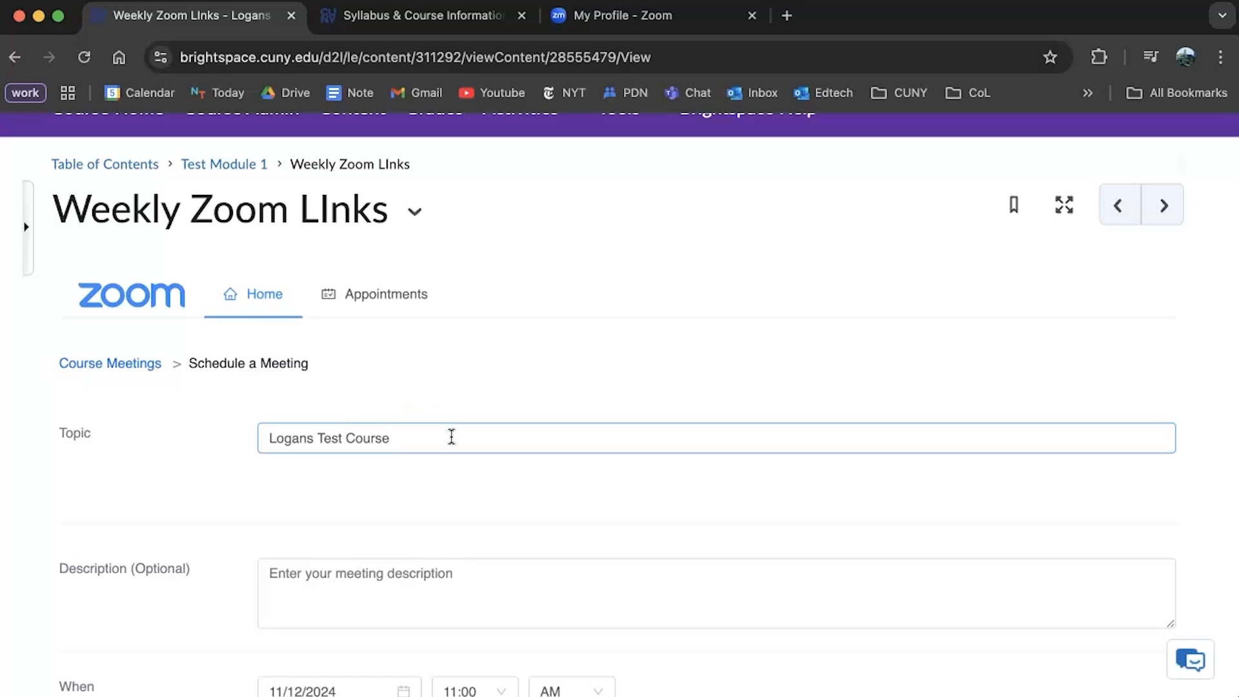
click(456, 437)
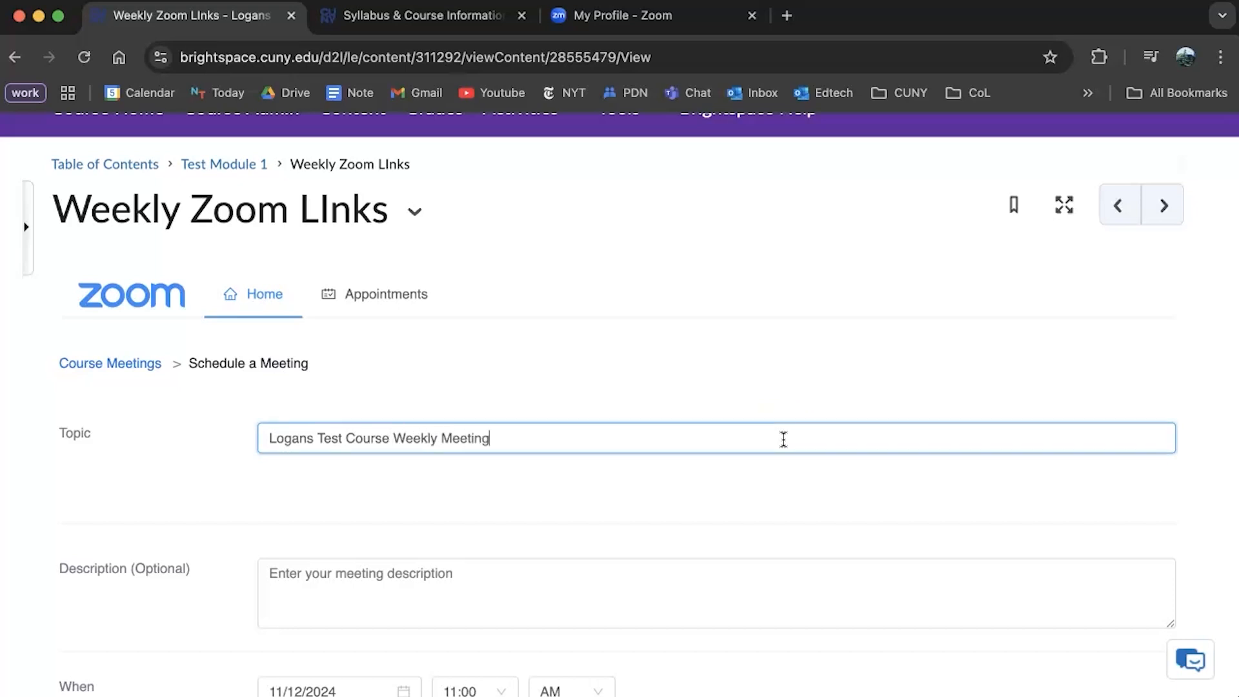
- Make the meeting recurring with the recurrence set to No Fixed Time
scroll(549, 315, down, 5)
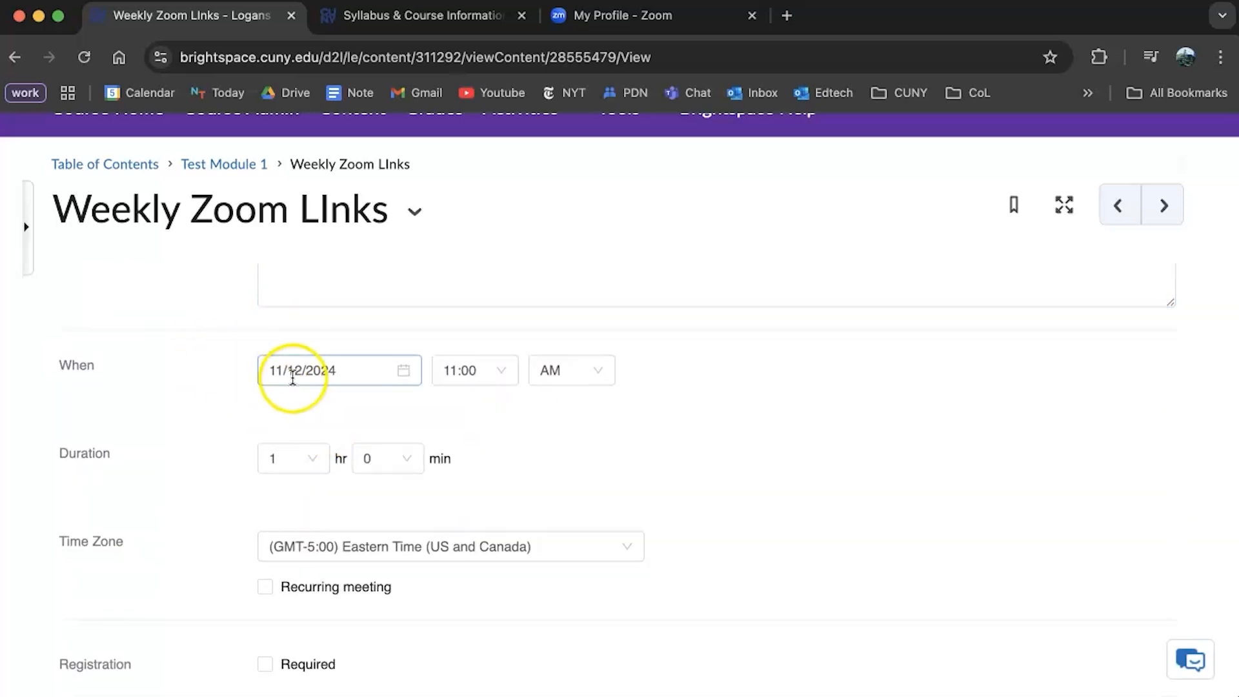
click(304, 455)
scroll(304, 445, down, 3)
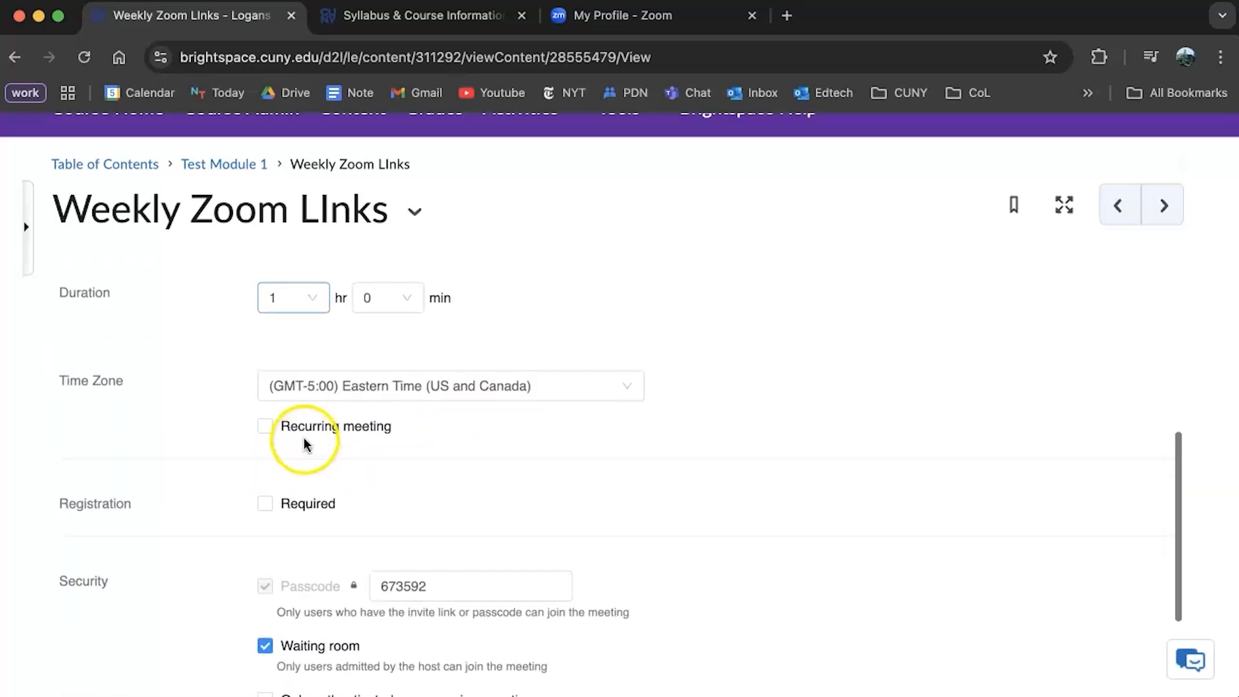
click(265, 427)
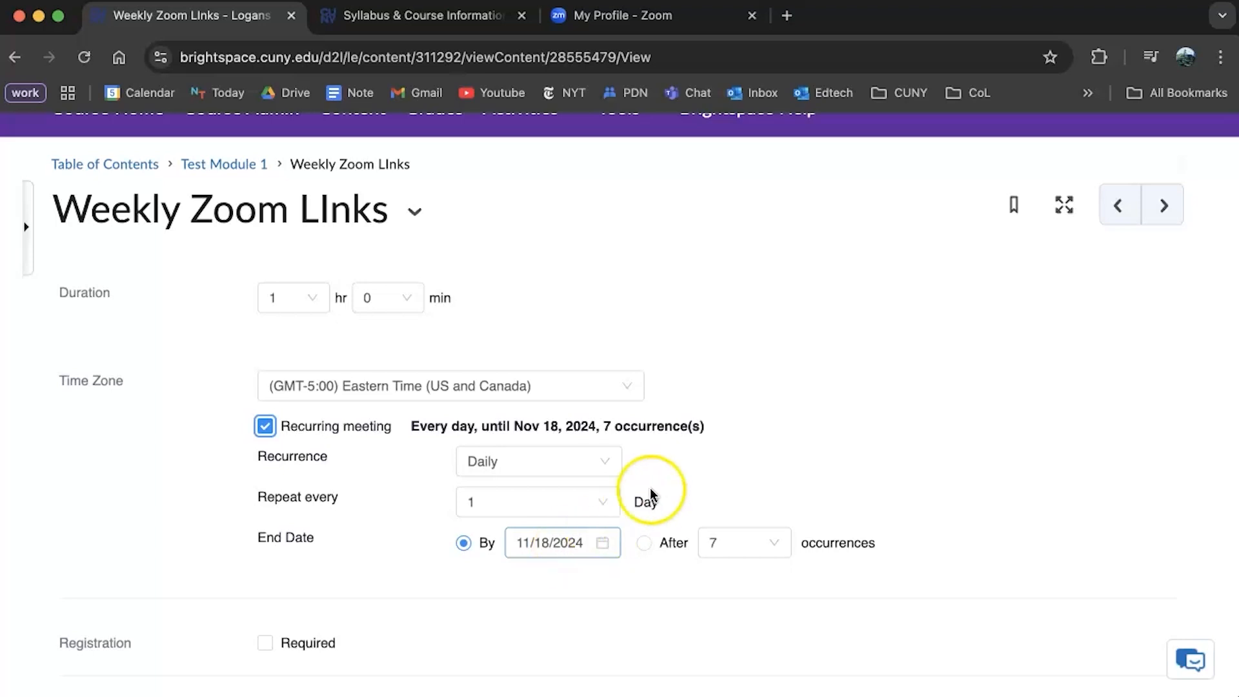
click(539, 463)
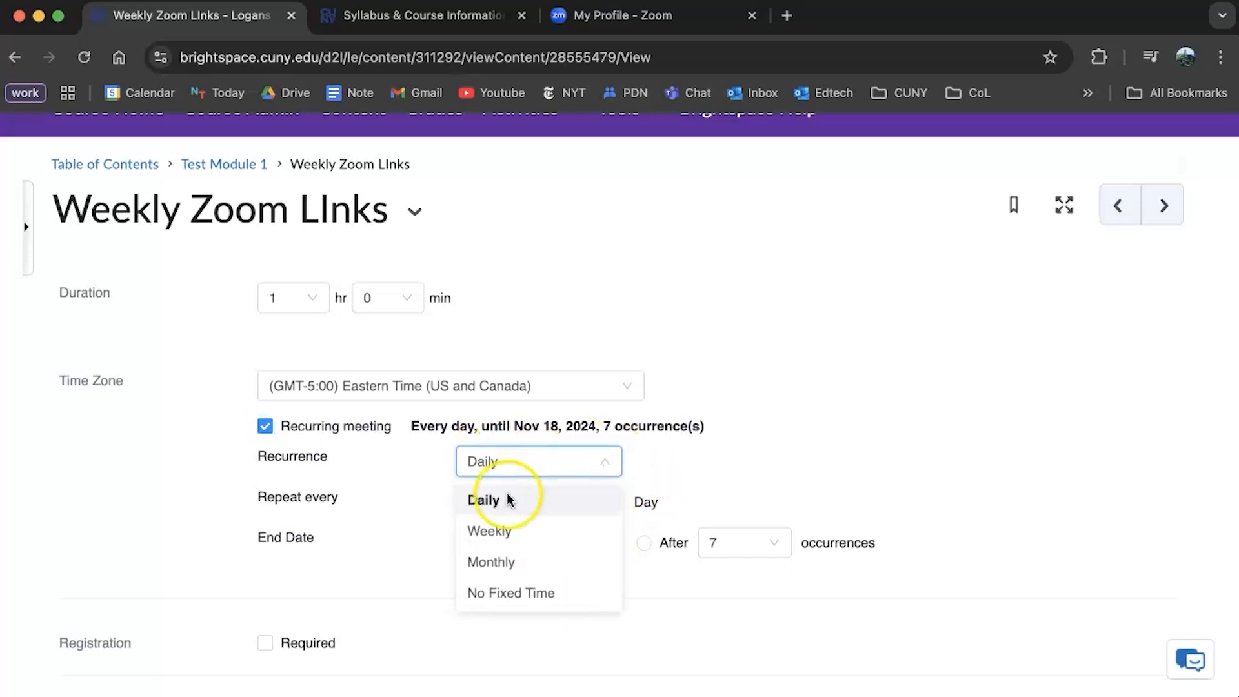
click(511, 594)
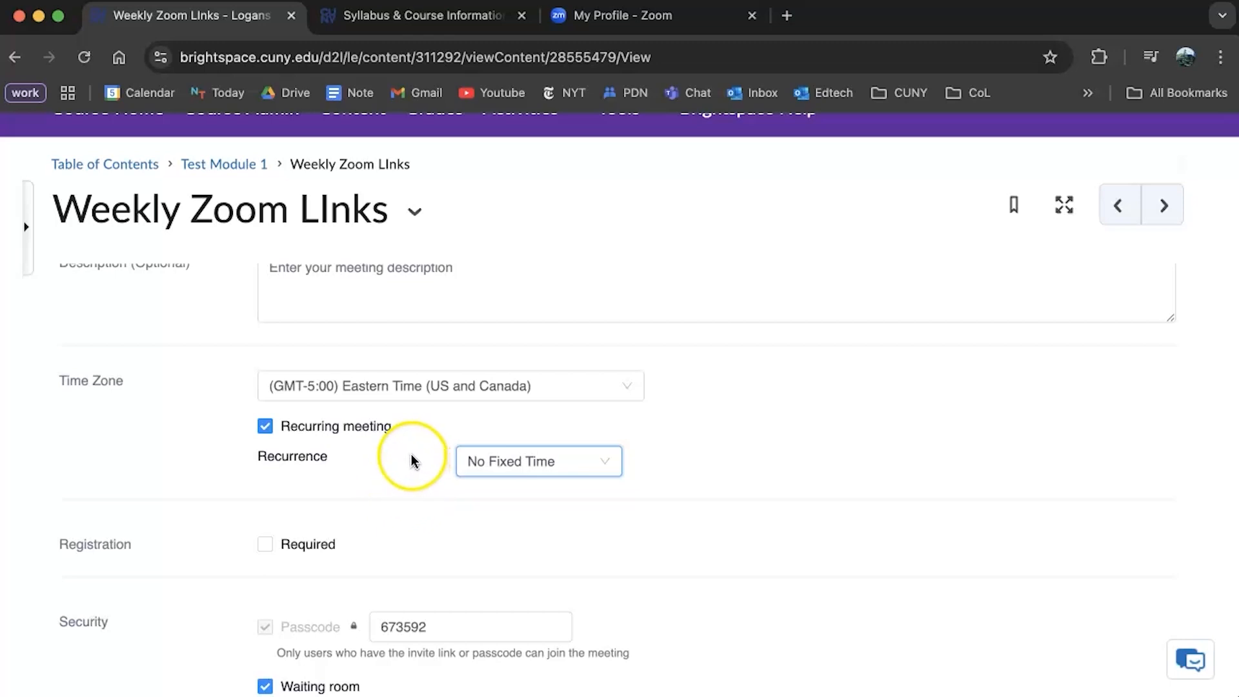
- Review the registration, security, video, audio and meeting options, and save the meeting
scroll(414, 462, down, 2)
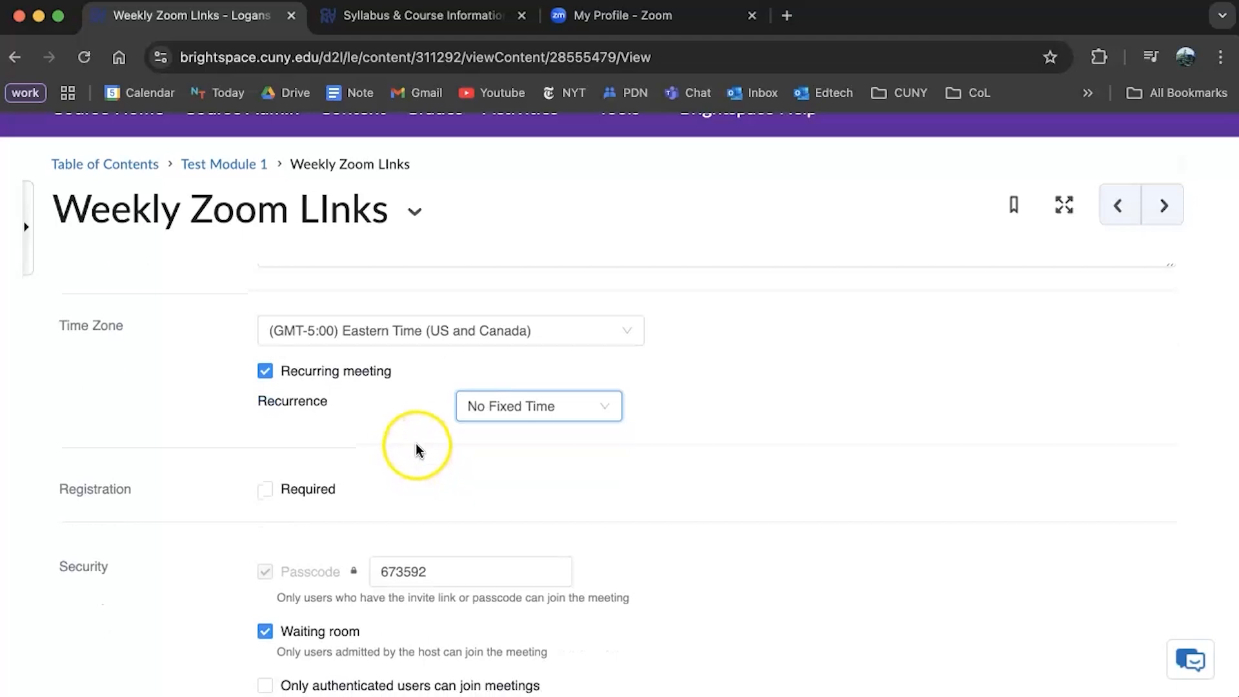
scroll(416, 439, down, 6)
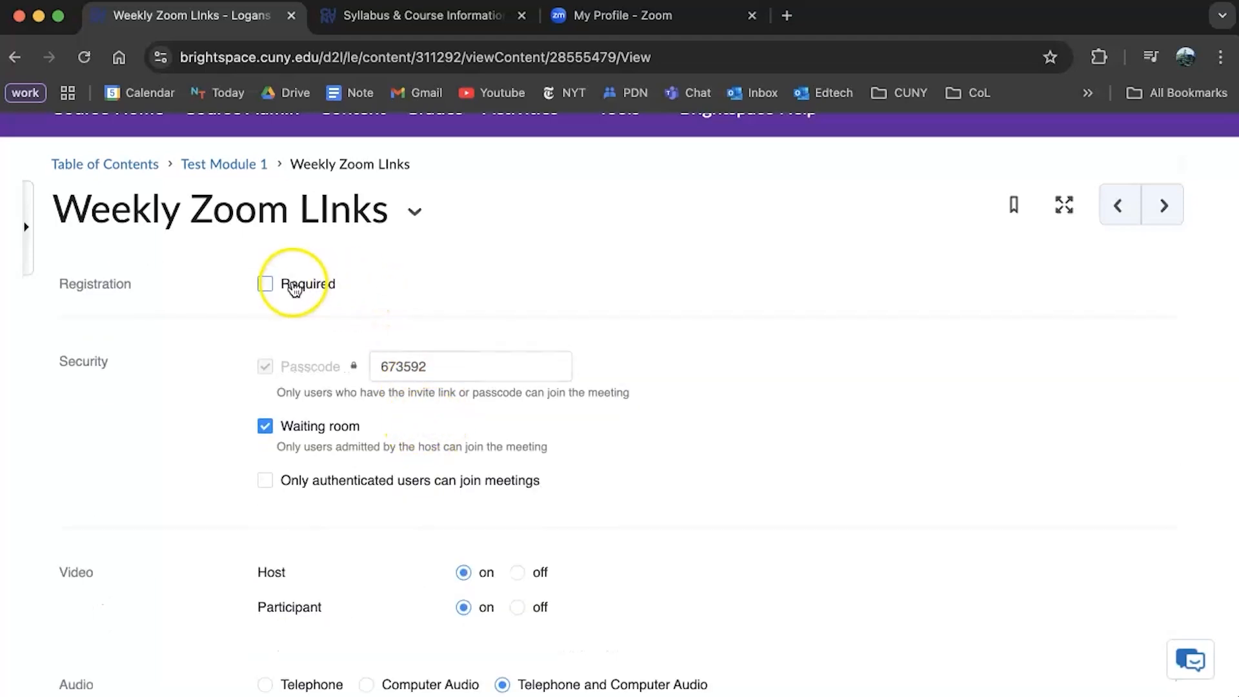
scroll(240, 380, down, 1)
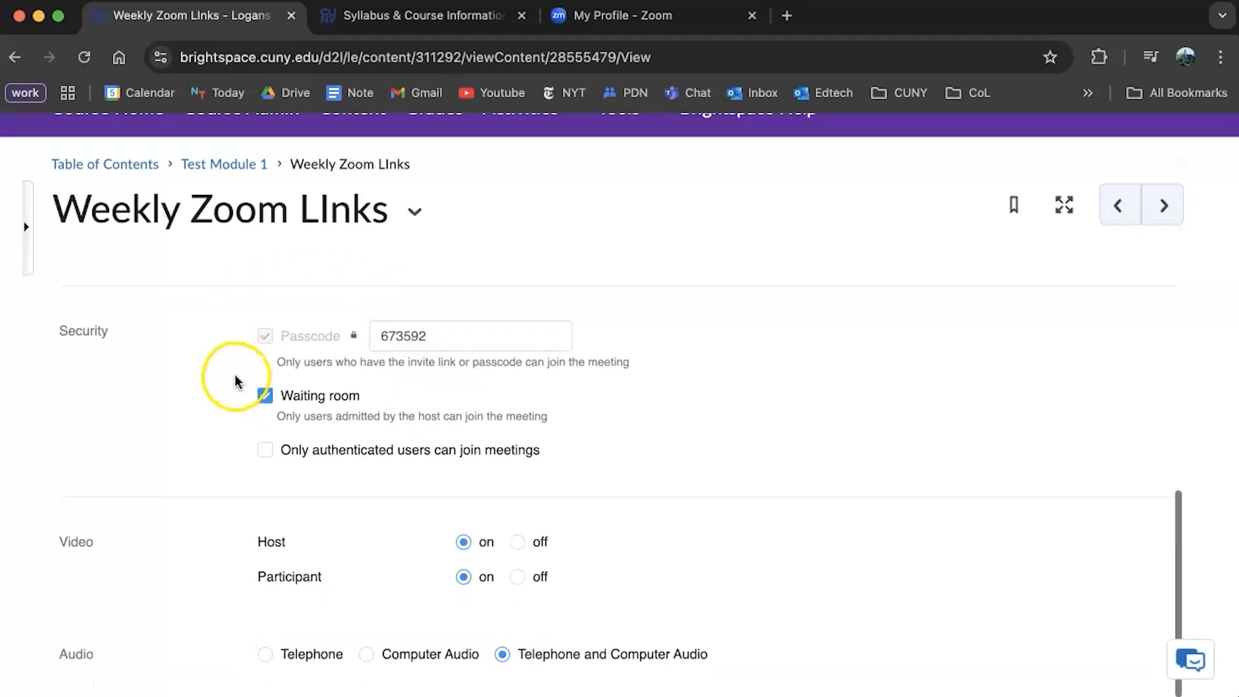
scroll(238, 380, down, 2)
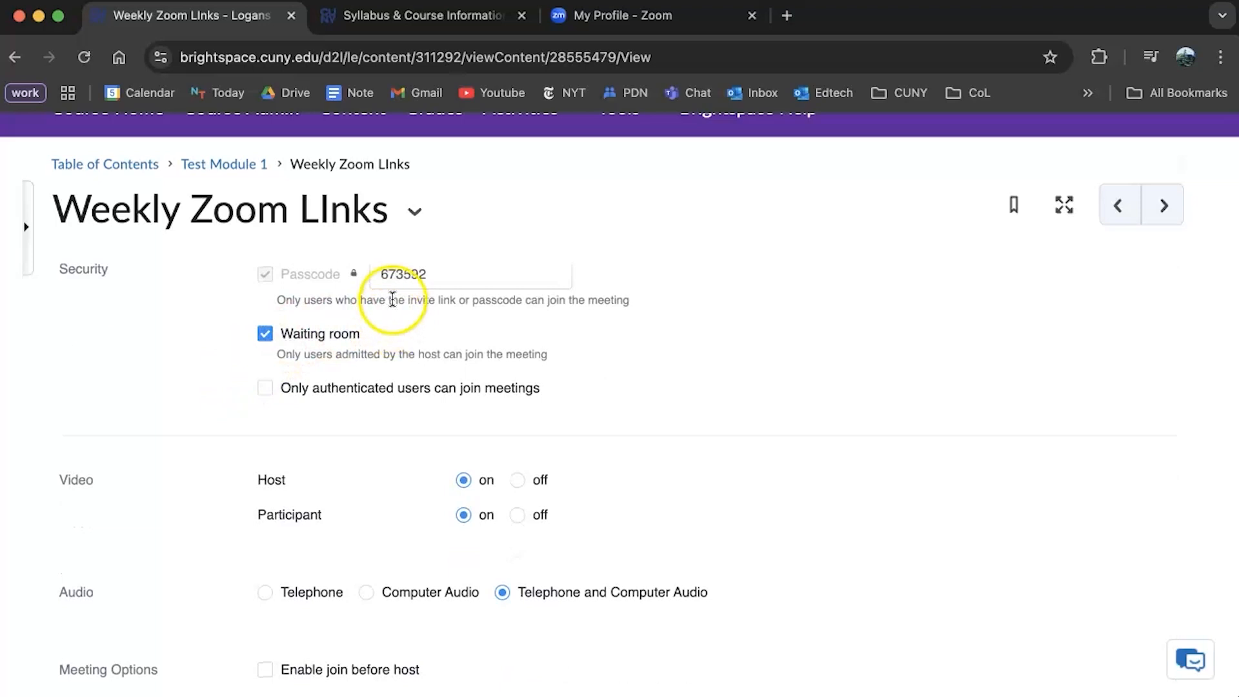
scroll(392, 300, down, 3)
scroll(386, 315, down, 5)
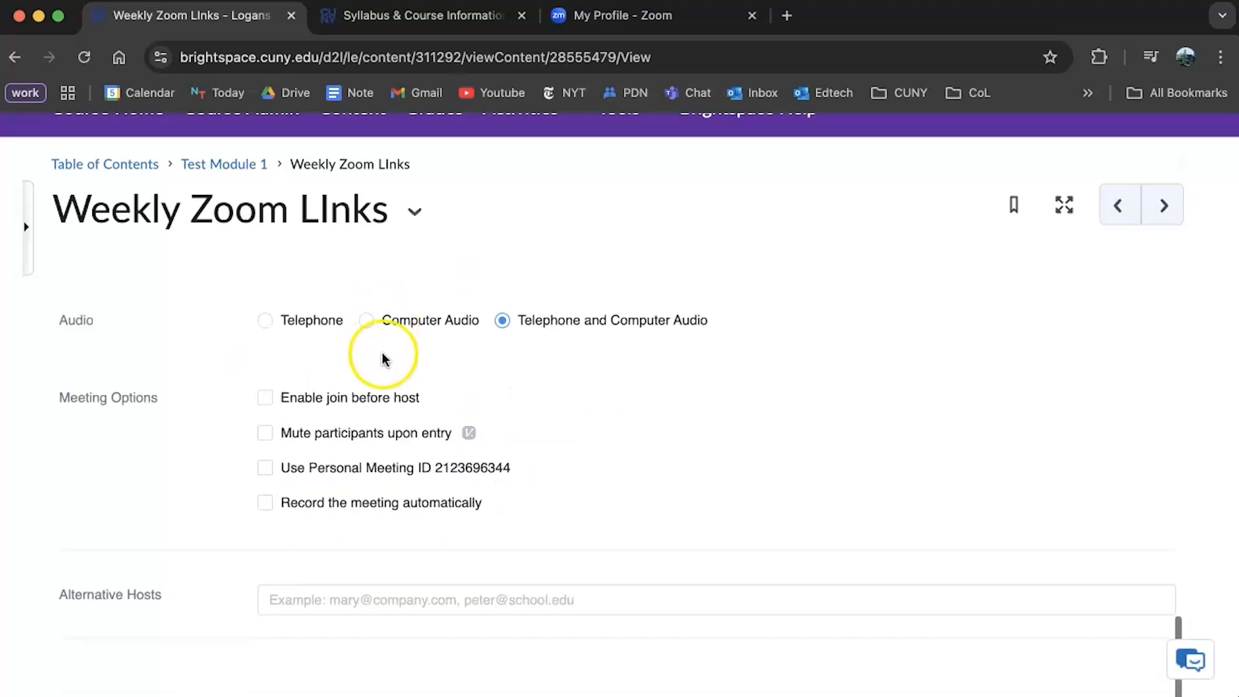
scroll(416, 432, down, 10)
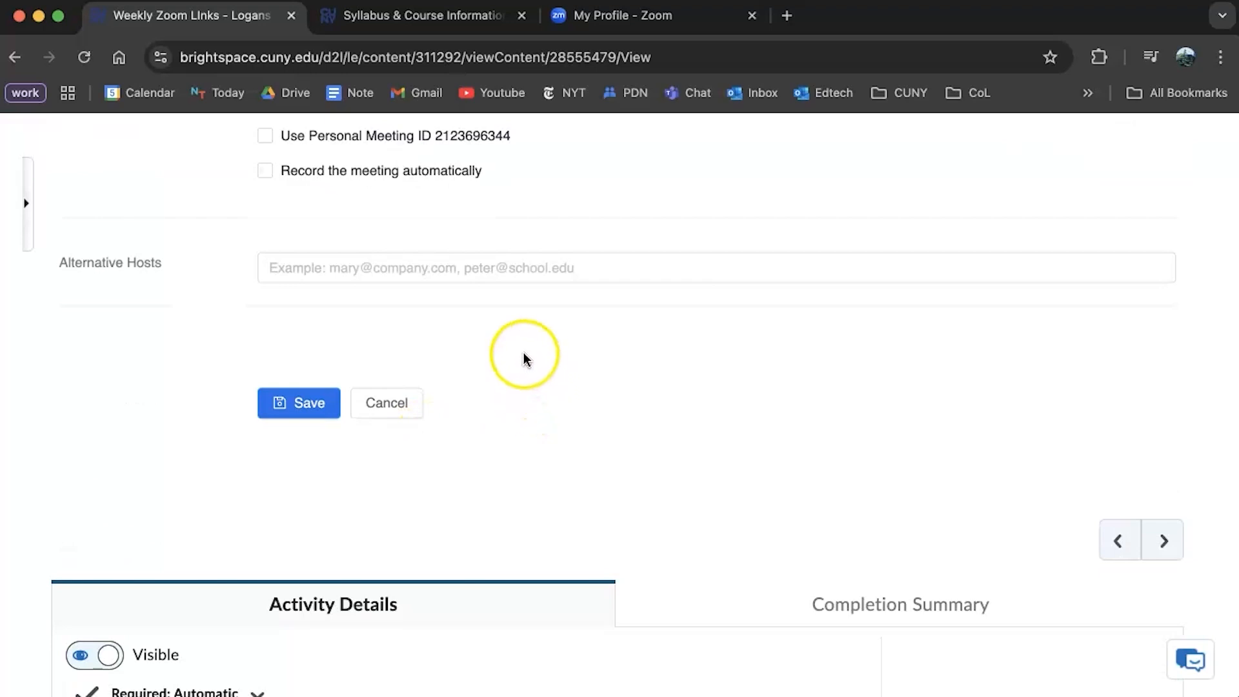
click(299, 406)
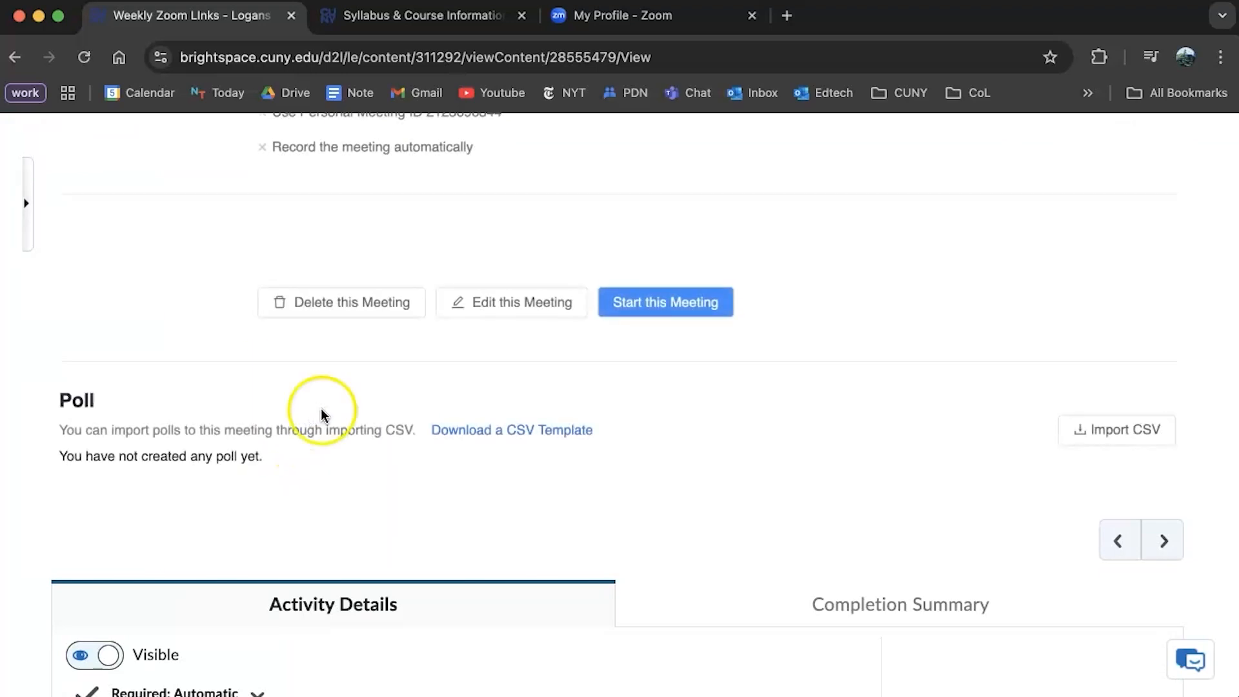
scroll(328, 429, up, 5)
scroll(724, 270, up, 7)
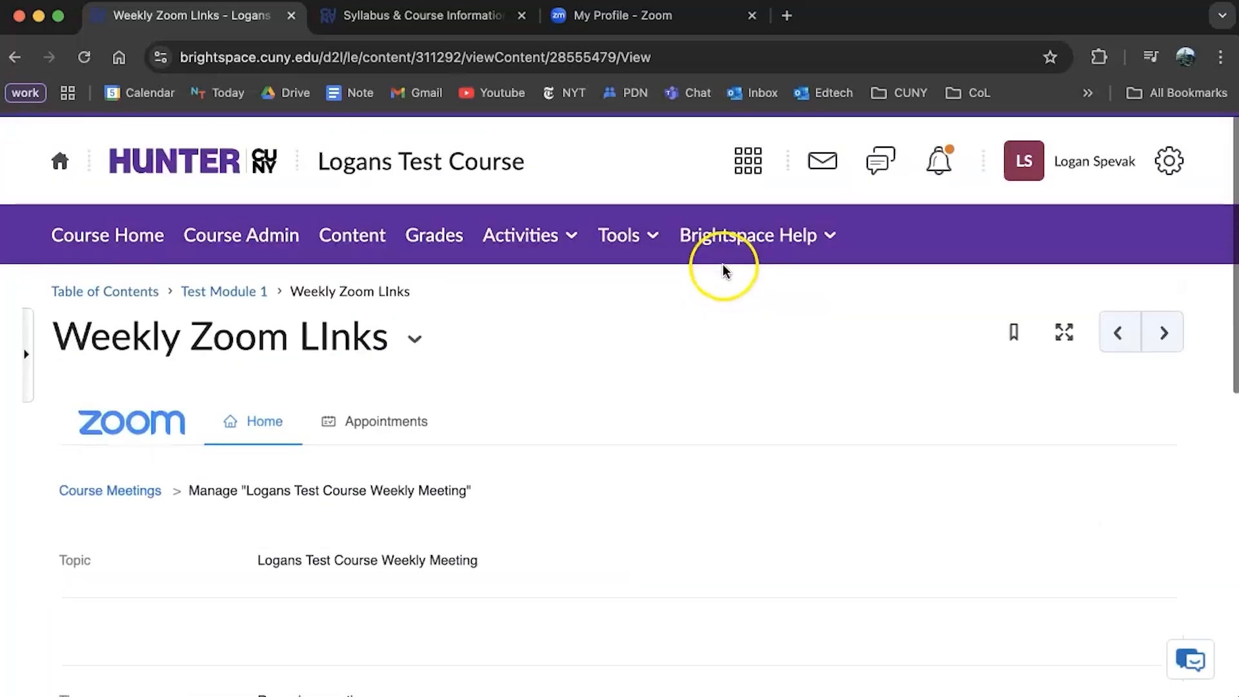
- Return to Test Module 1 and reopen the Weekly Zoom LInks topic to check its upcoming meetings and their options
click(215, 296)
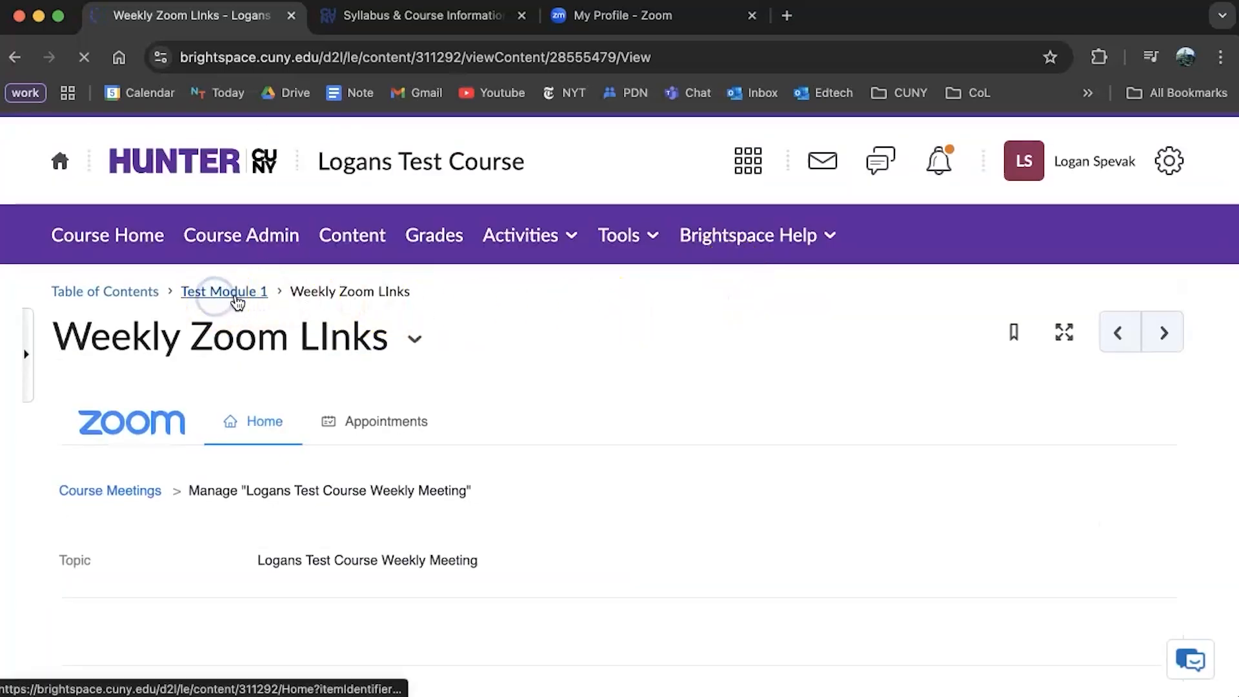
scroll(448, 324, down, 8)
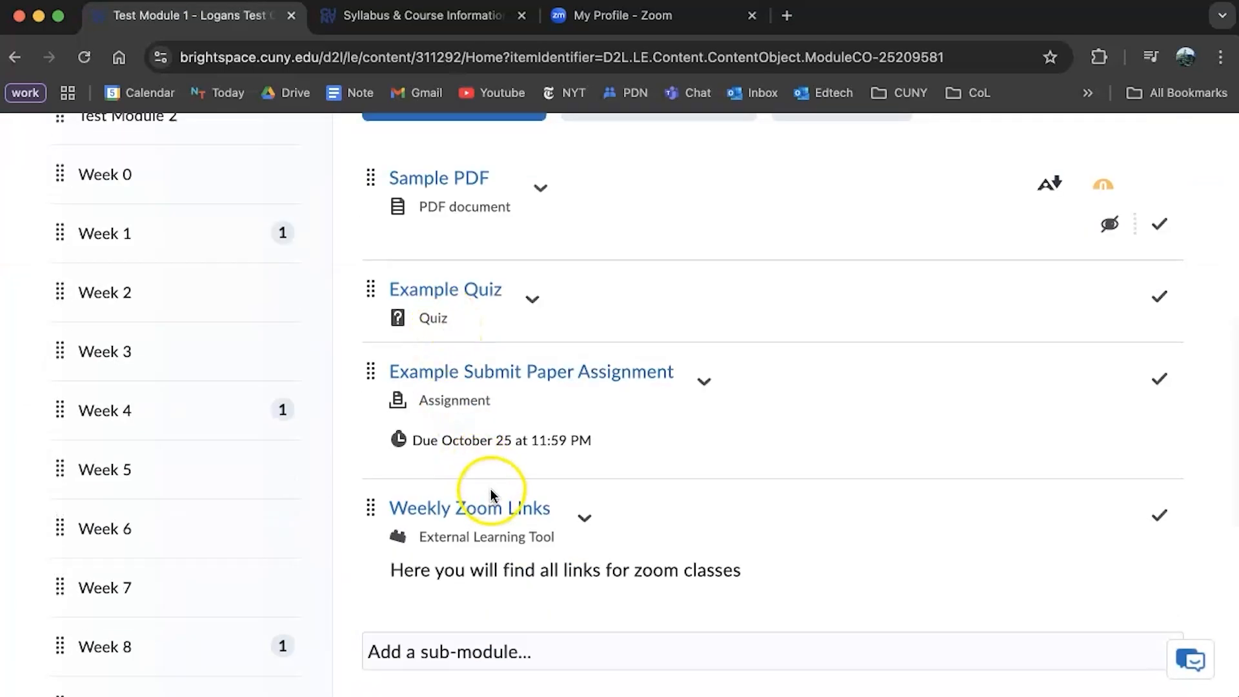
click(465, 507)
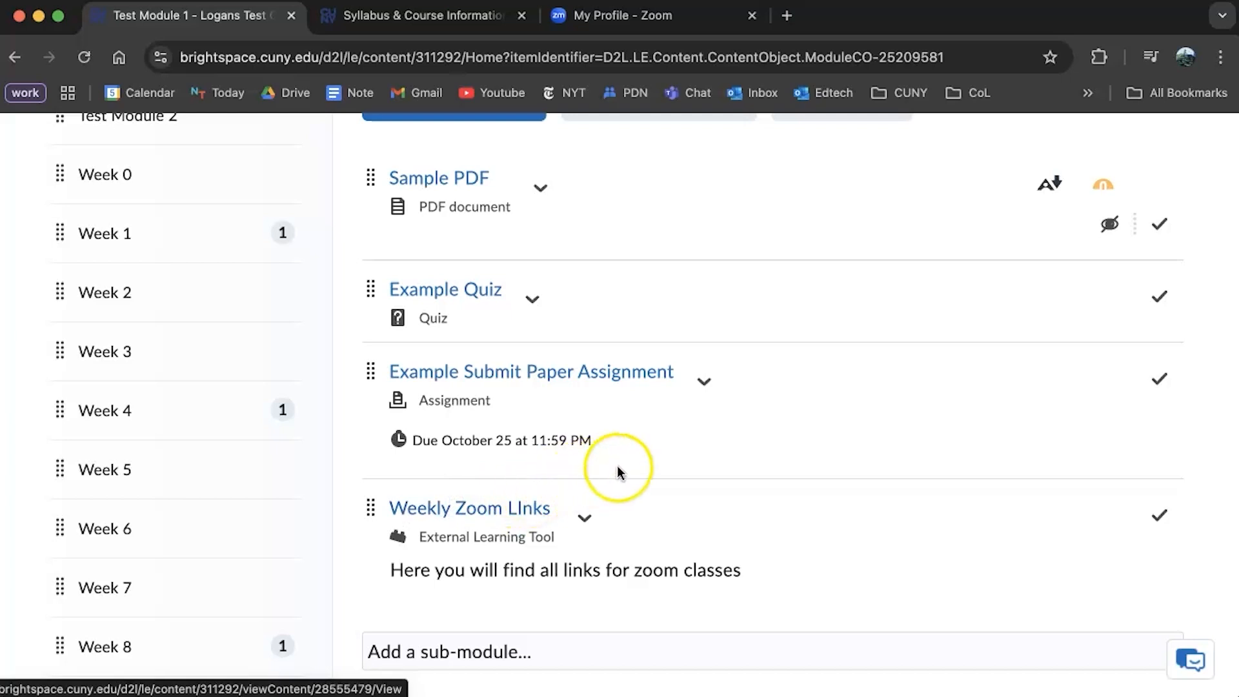
click(525, 507)
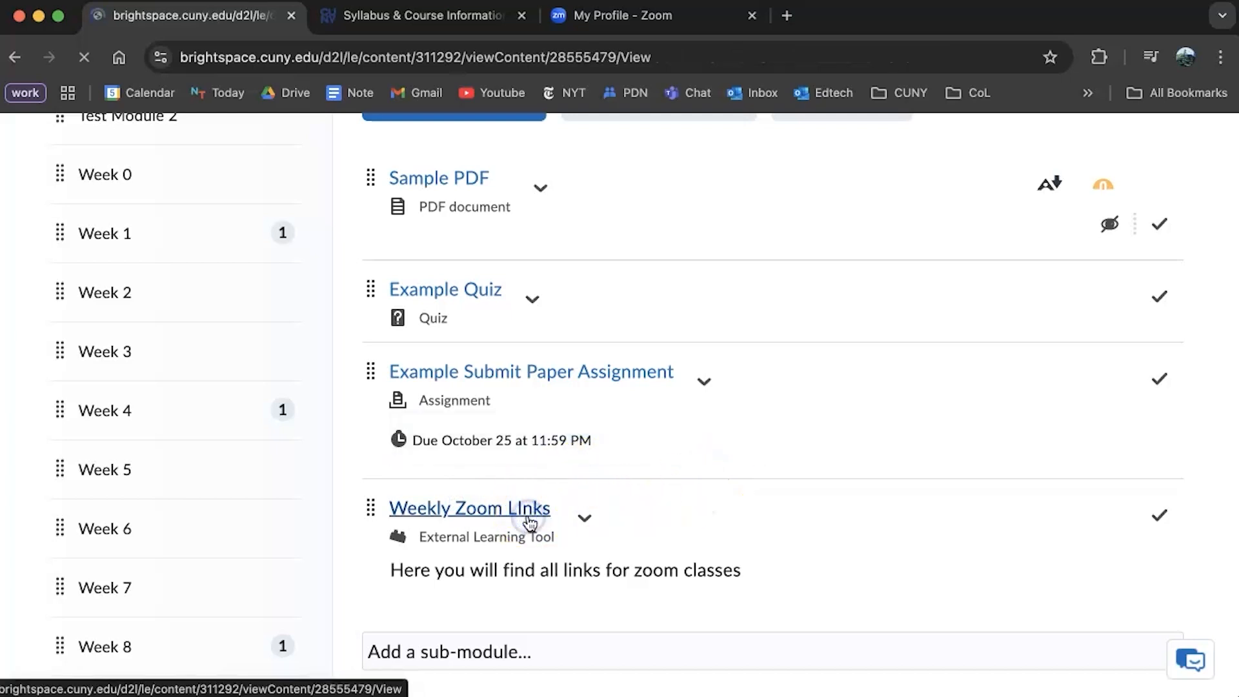
scroll(742, 432, down, 5)
scroll(642, 349, up, 10)
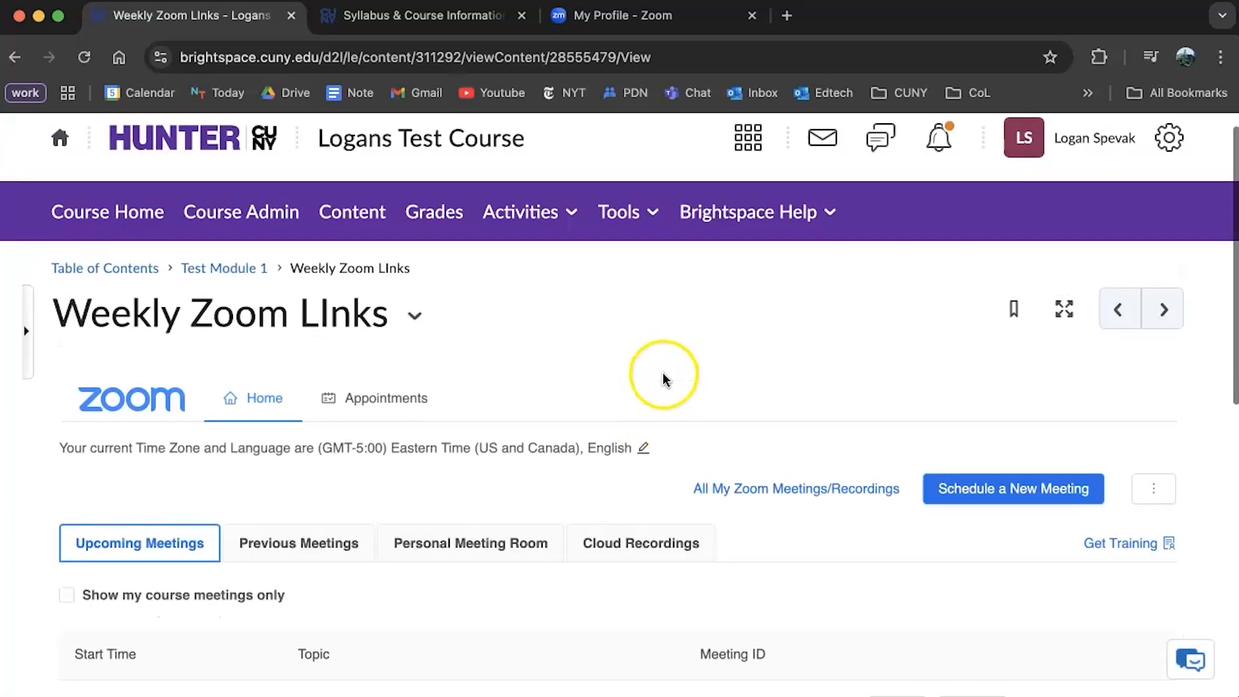
scroll(664, 404, down, 3)
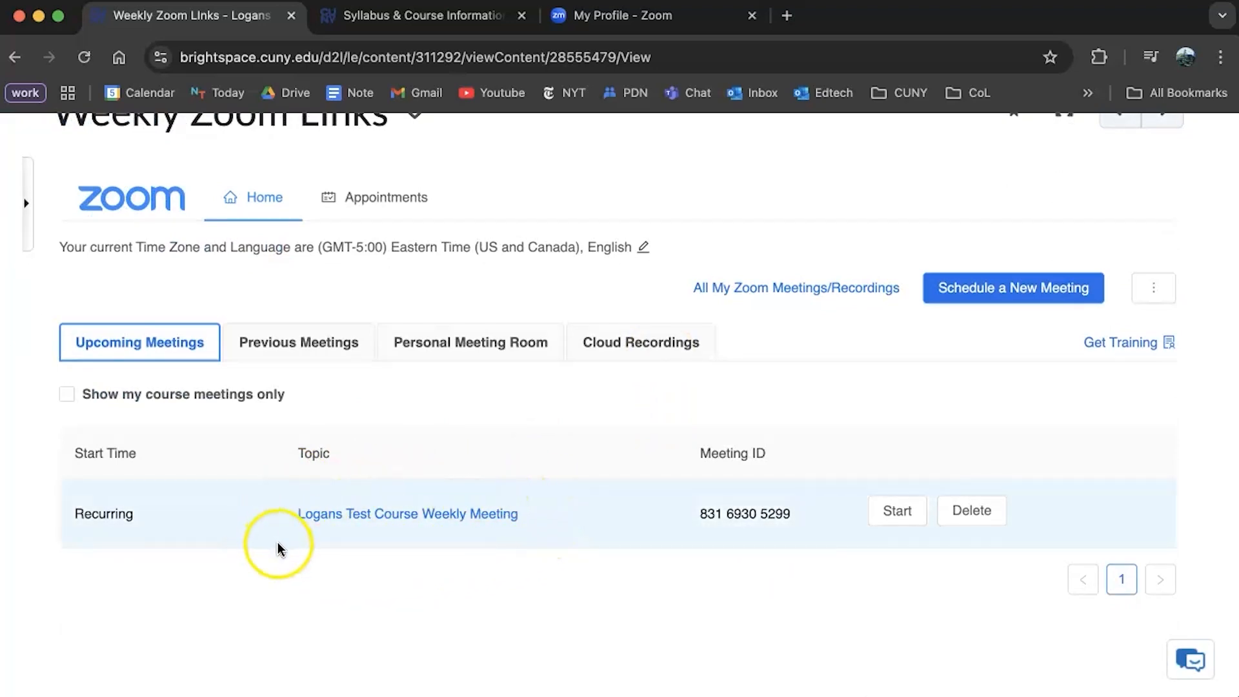
scroll(859, 539, up, 1)
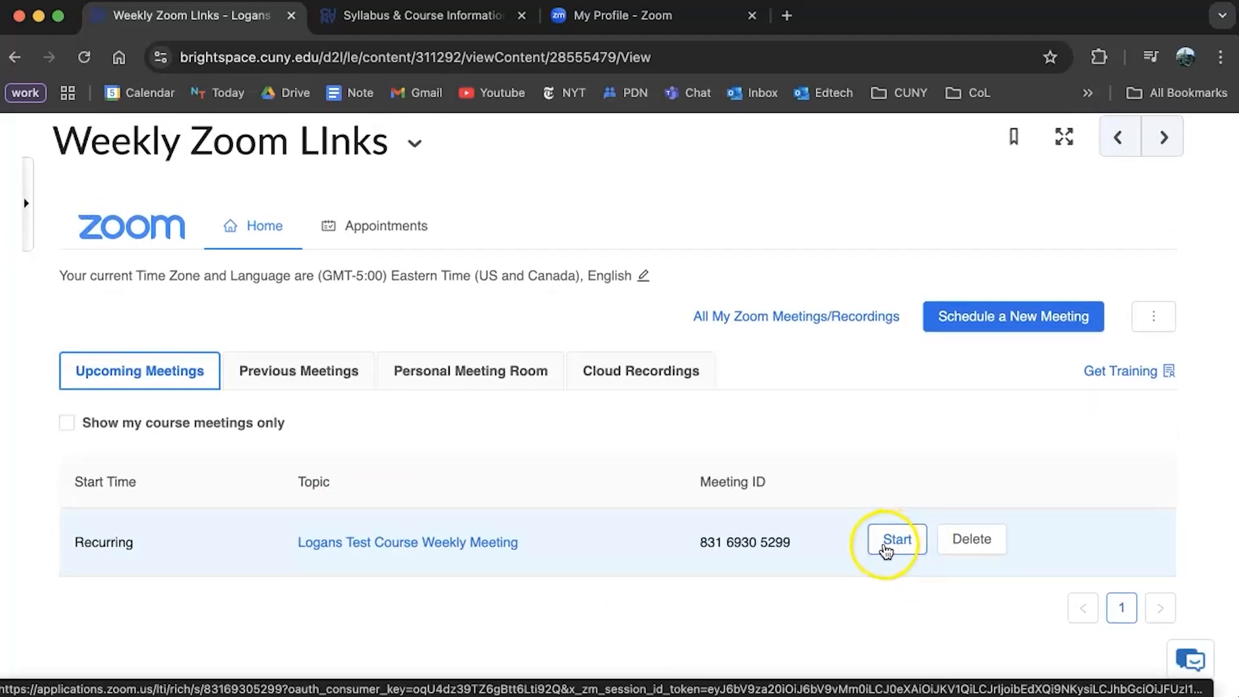
- Switch to the Nutrition 141 (Test Copy) course, open Class Zoom Links, and review the upcoming meetings
click(419, 24)
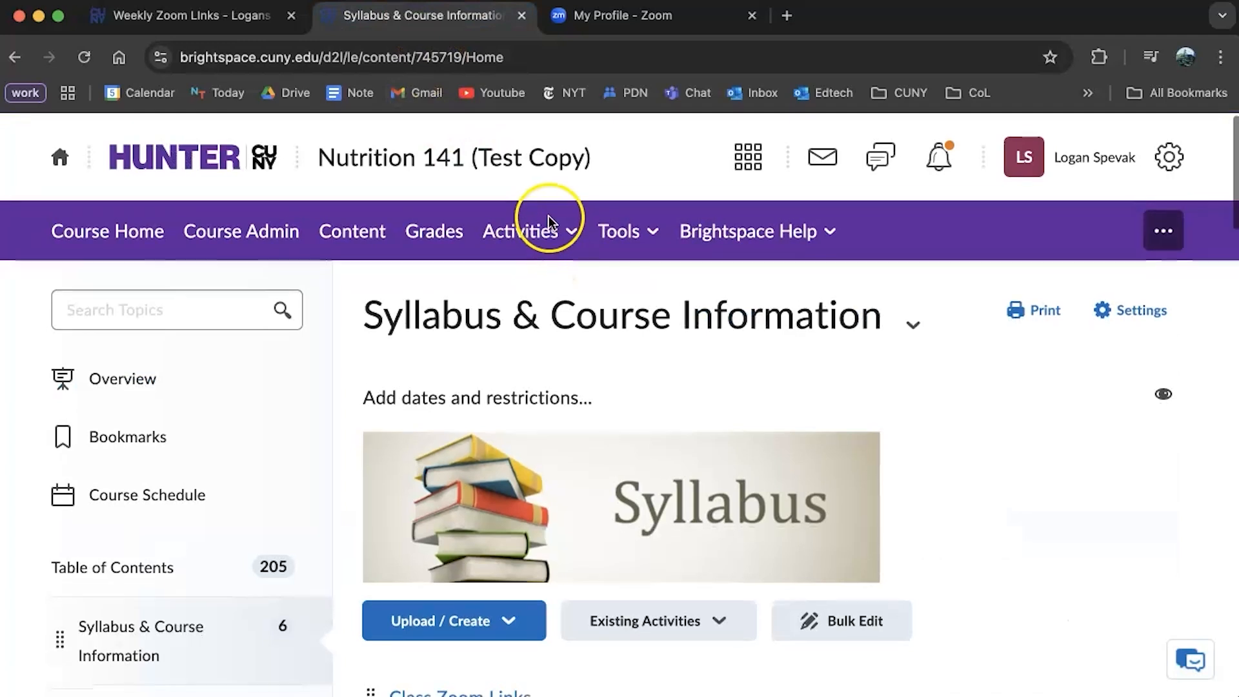
scroll(559, 245, down, 7)
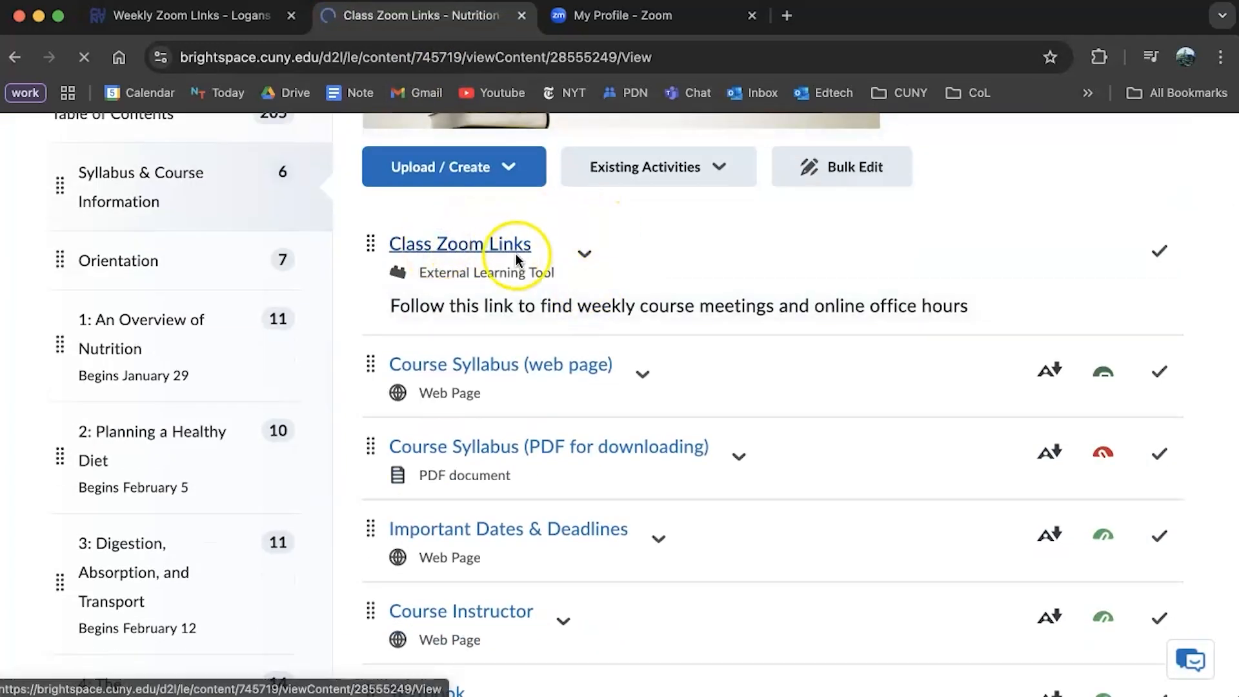
scroll(541, 287, down, 10)
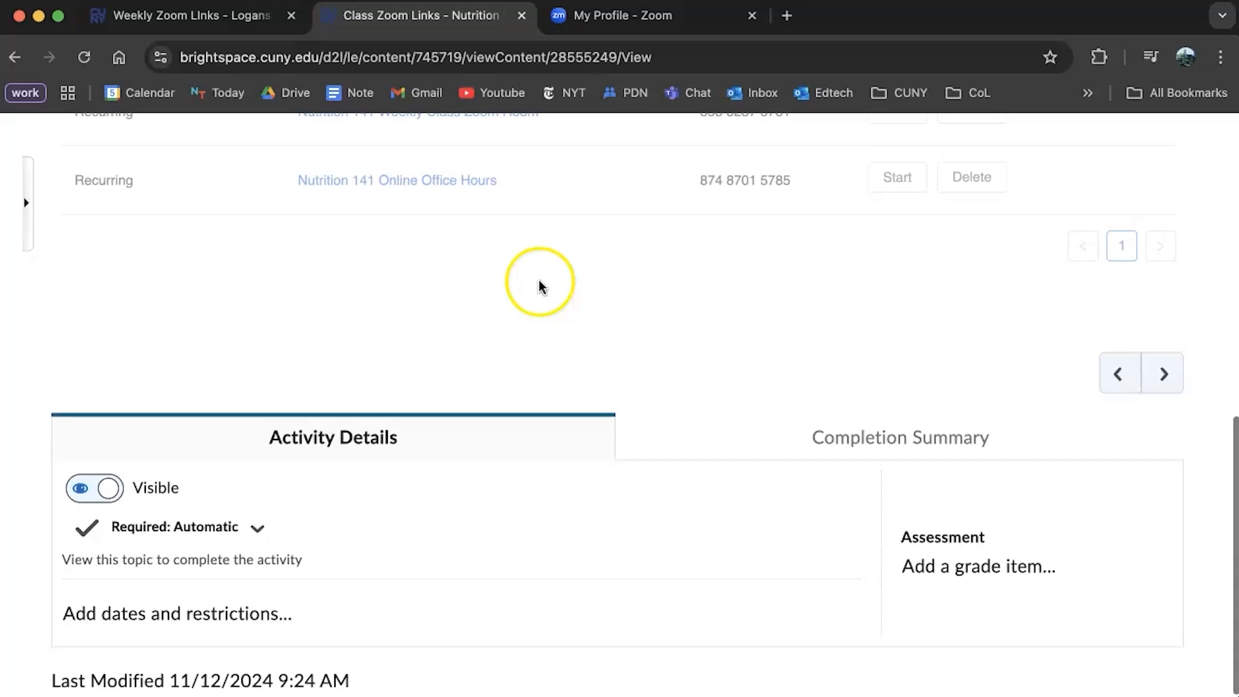
scroll(541, 287, up, 5)
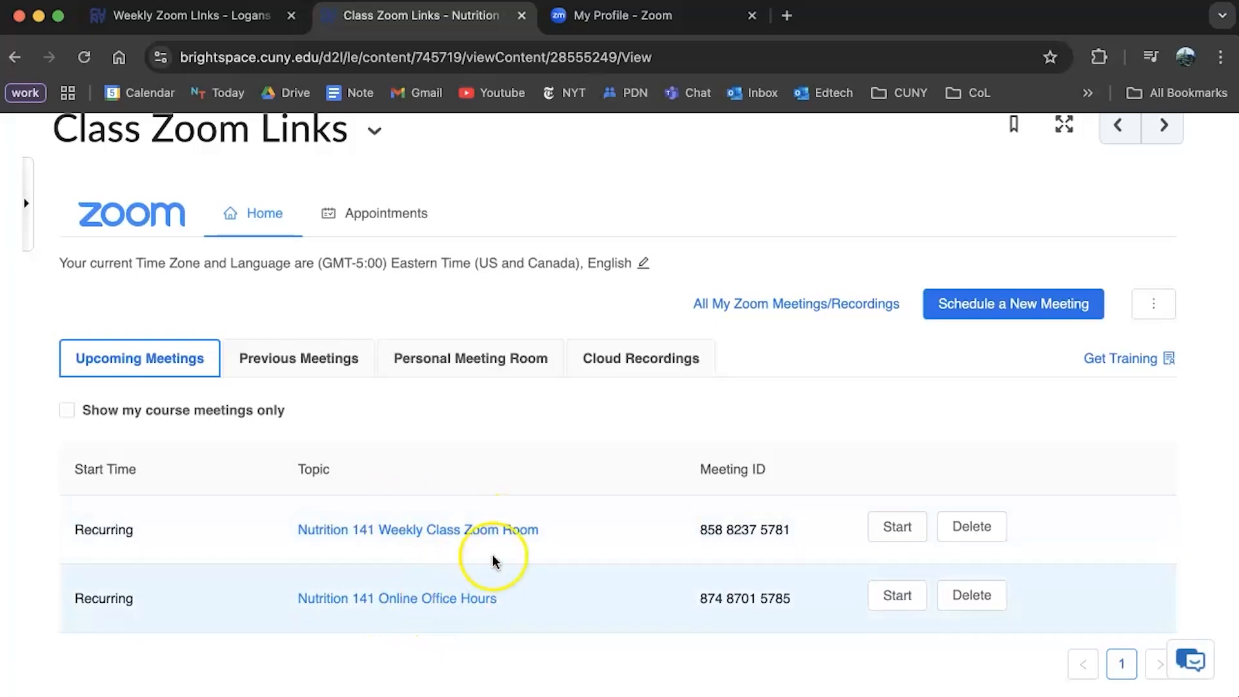
scroll(474, 541, up, 3)
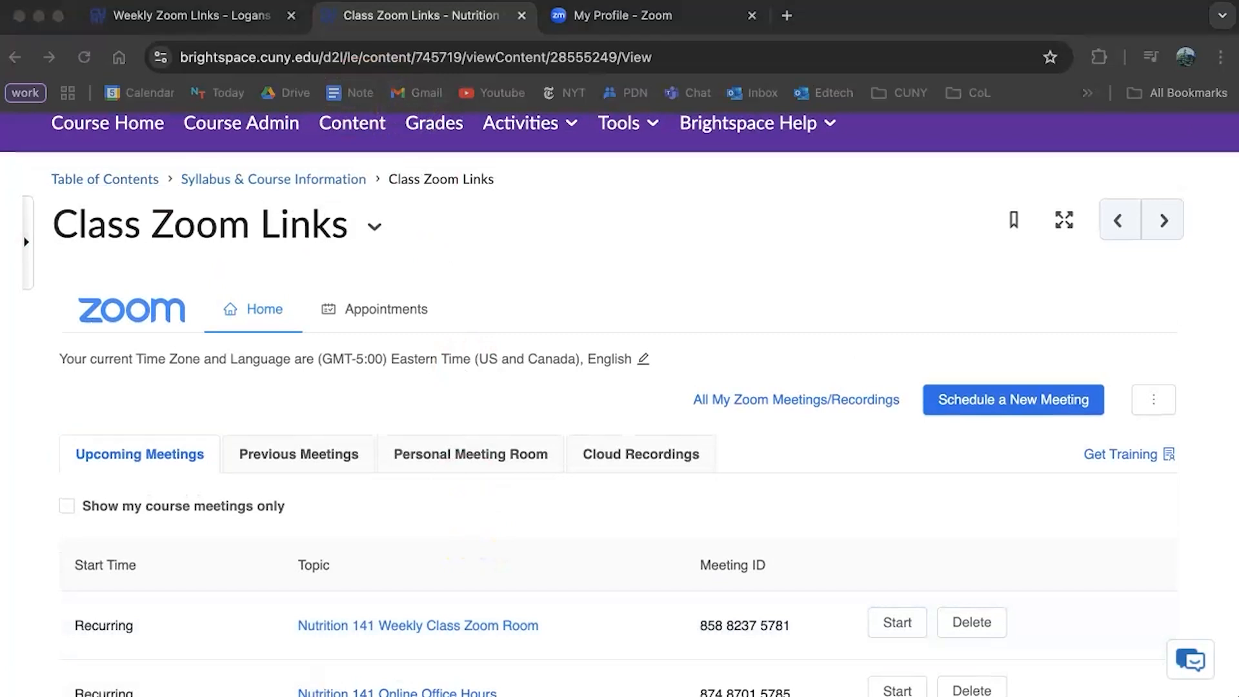
- In the student's incognito window, reload Test Module 1 and open Weekly Zoom LInks to examine how students join the meeting
drag(0, 3, 393, 19)
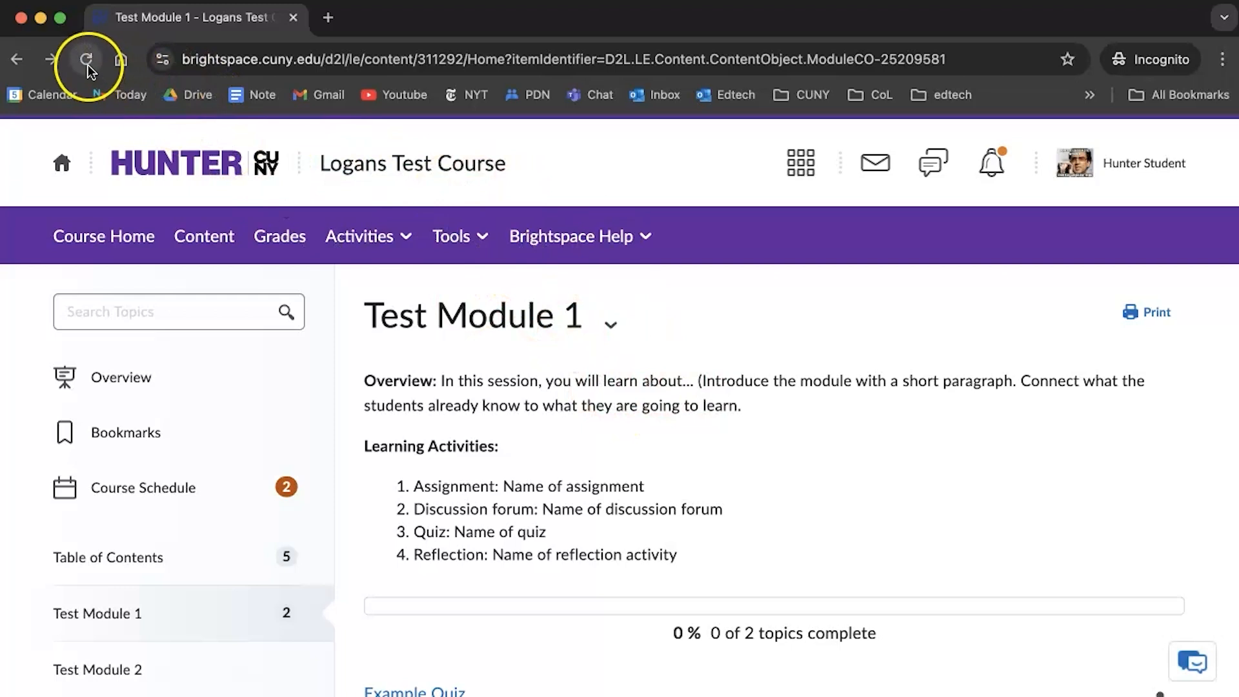
scroll(590, 368, down, 10)
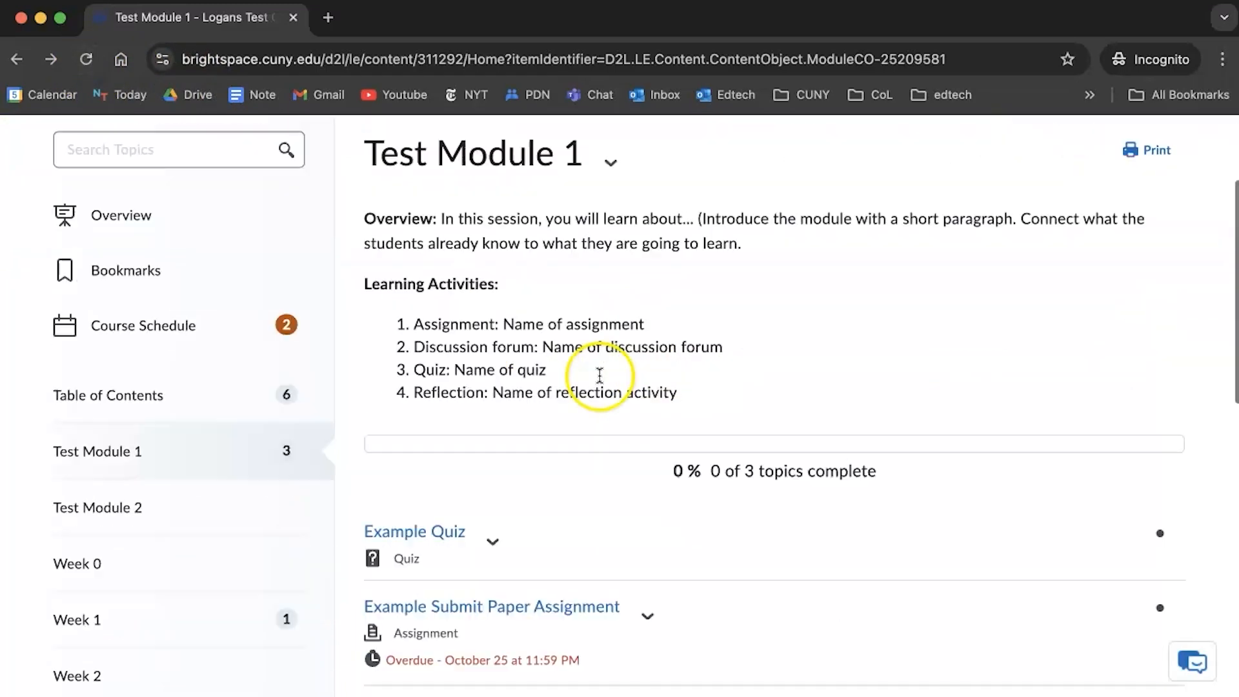
scroll(605, 381, up, 2)
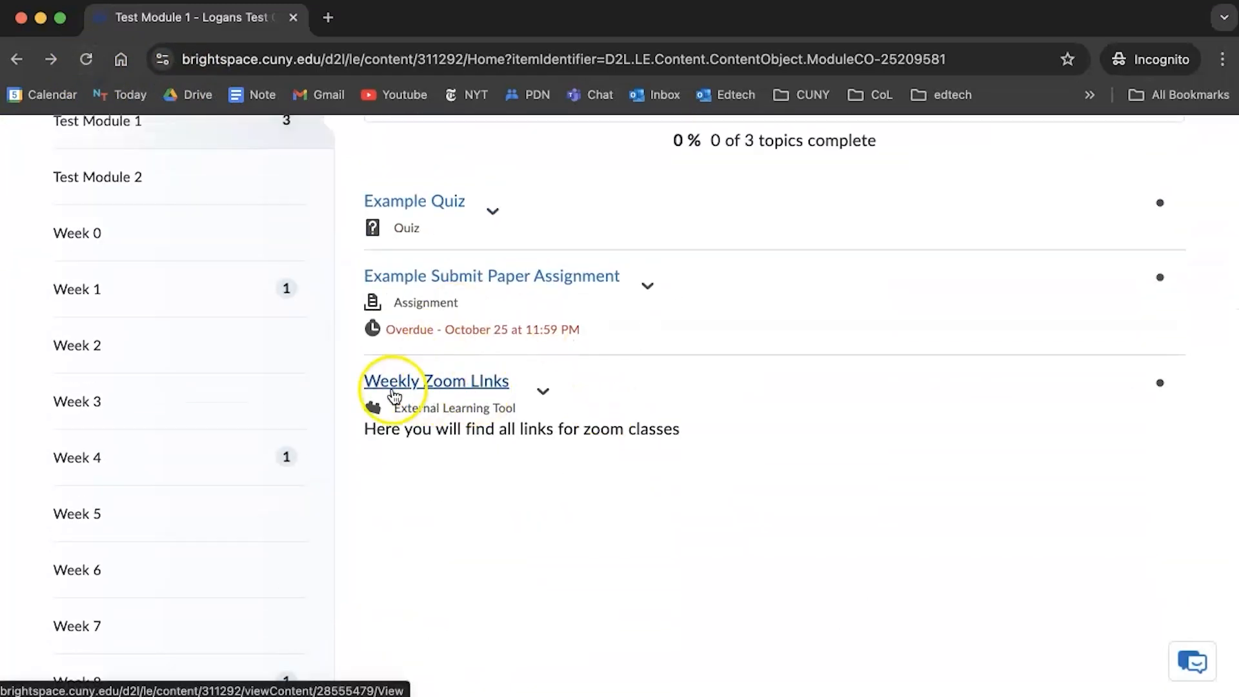
click(451, 386)
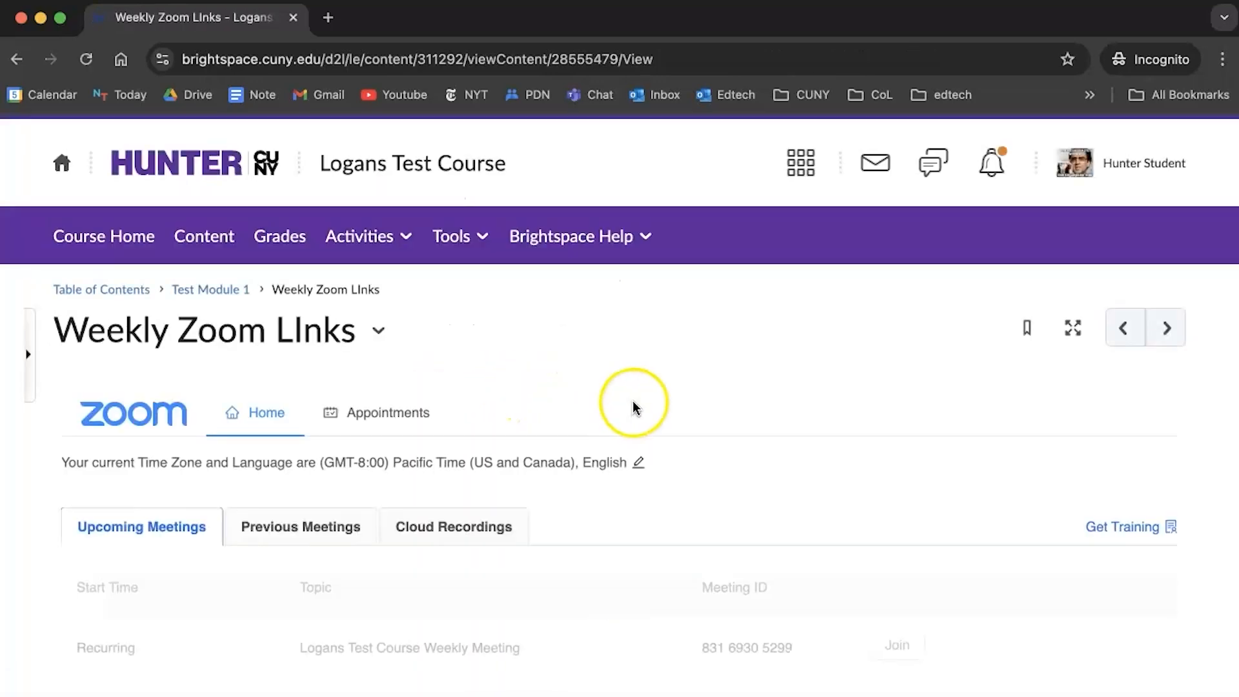
scroll(510, 359, down, 1)
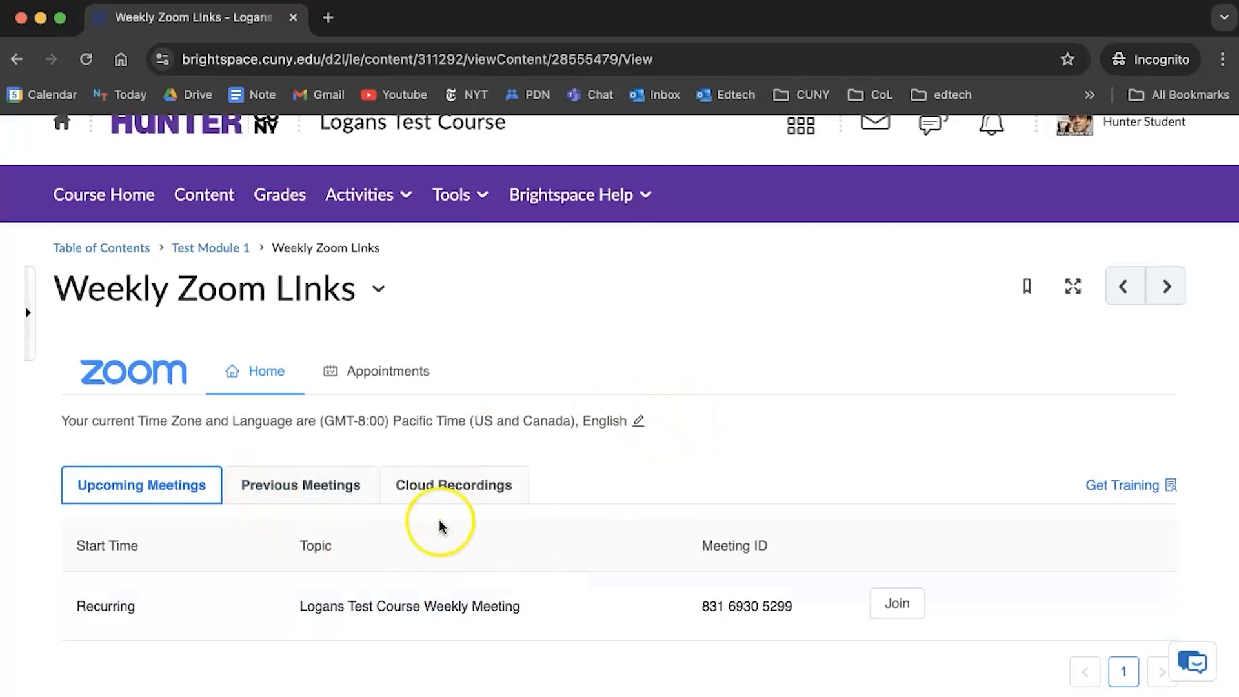
click(922, 612)
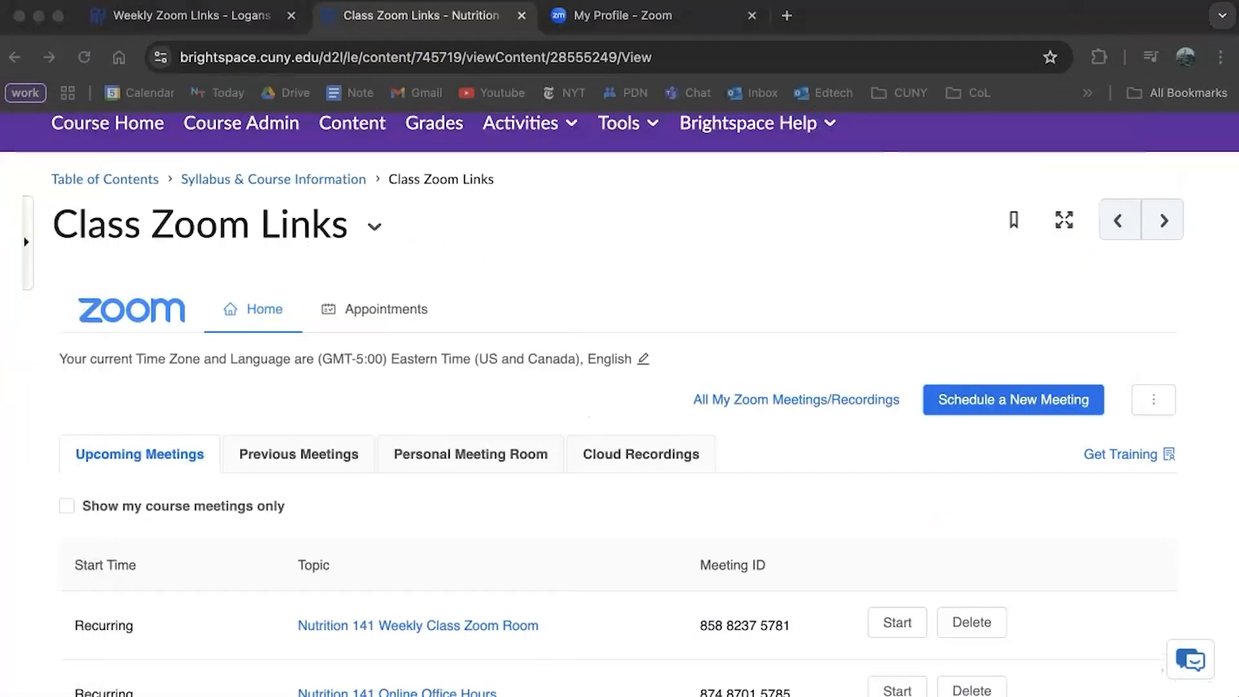
- Switch to the Zoom web portal and review the upcoming meetings in its Meetings section
click(612, 17)
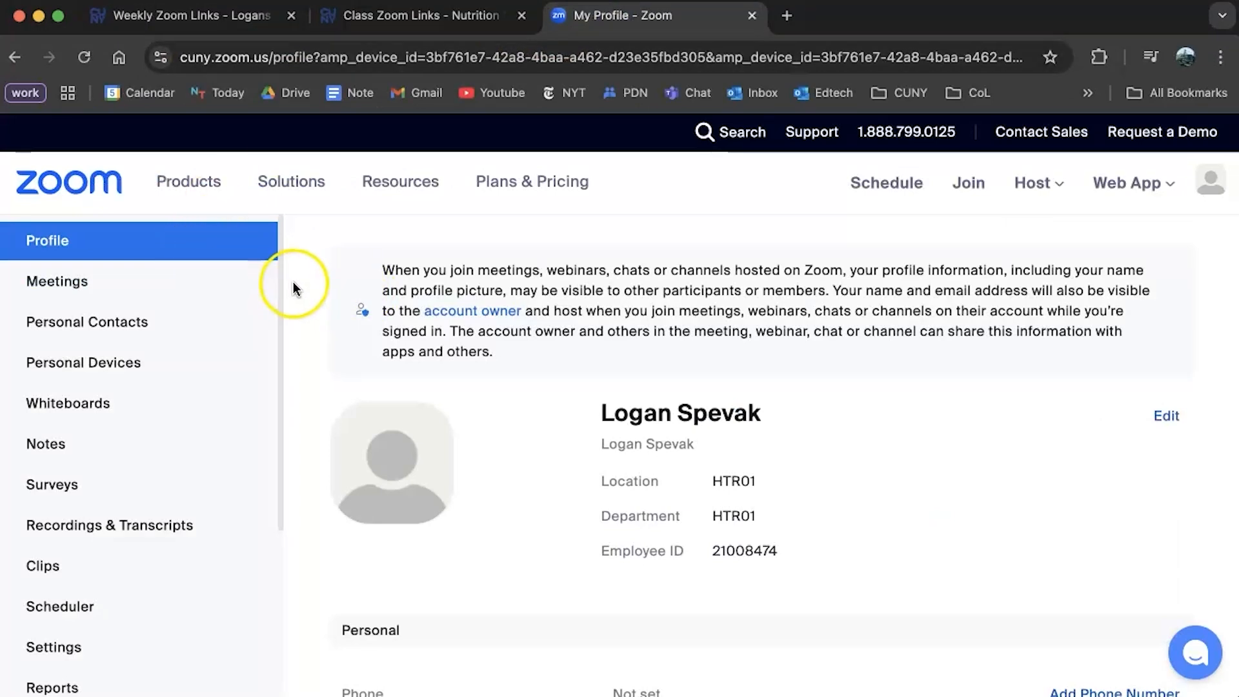
click(156, 277)
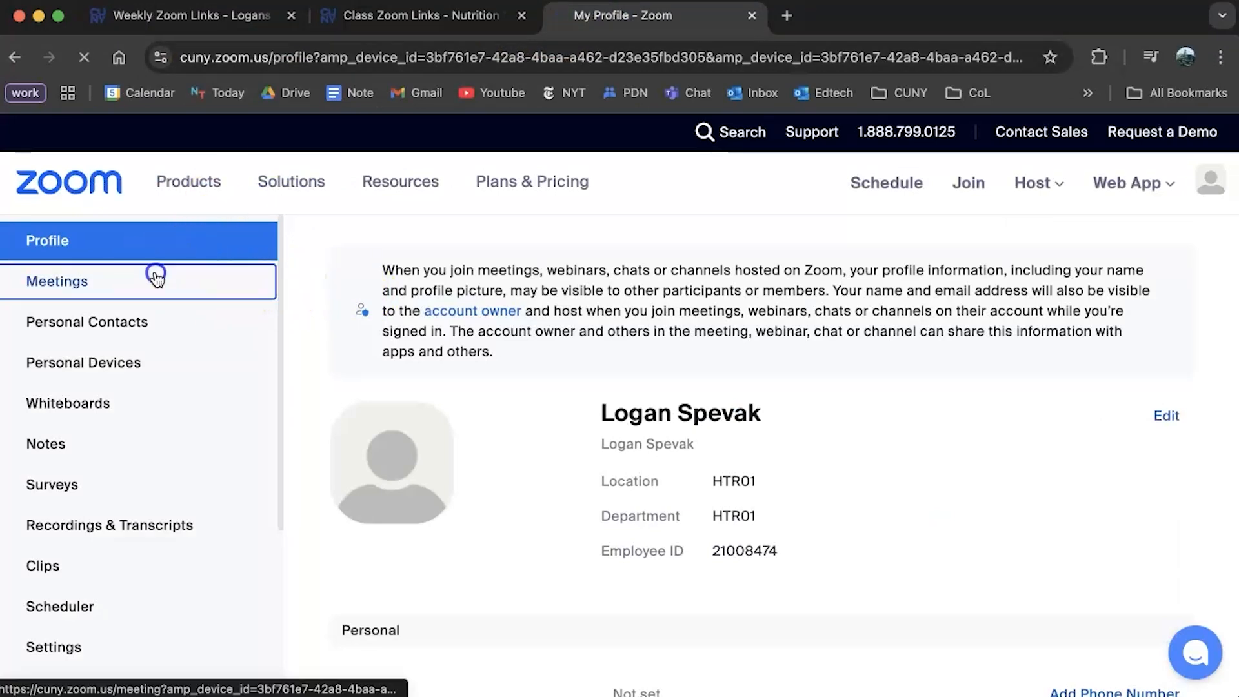
scroll(641, 381, down, 2)
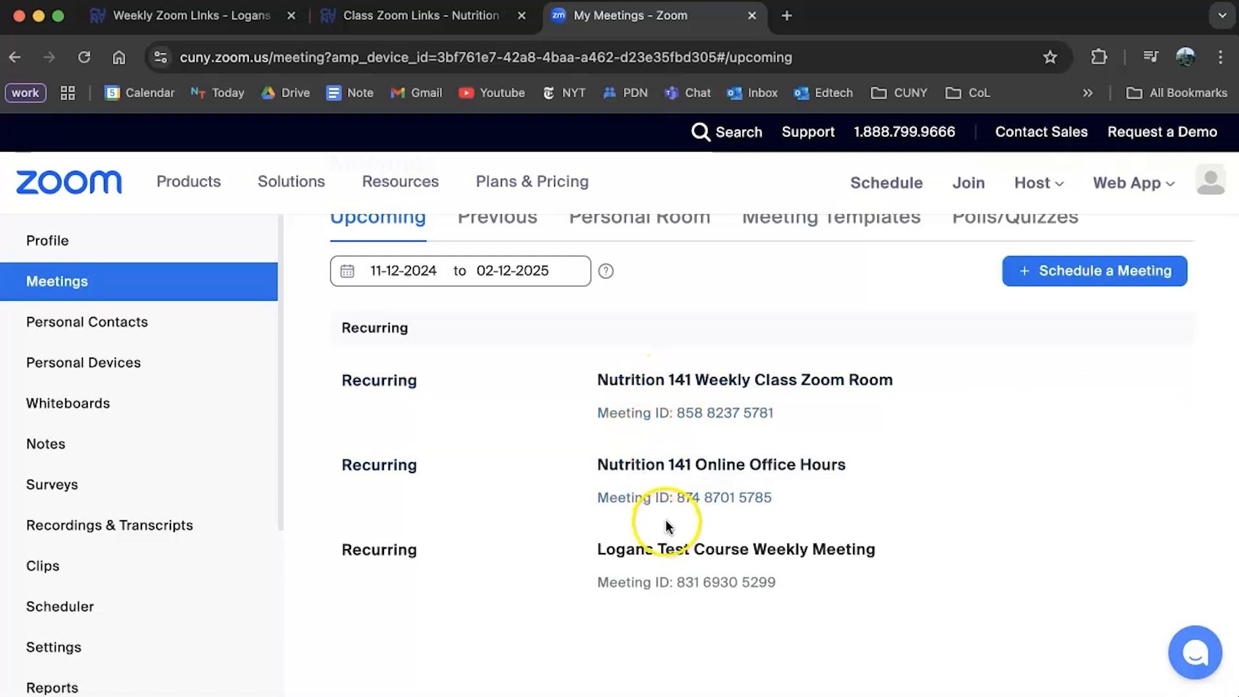
- Return to Test Module 1 in Brightspace and locate Zoom - Hunter among the existing external learning tools to add
click(170, 17)
scroll(348, 238, up, 3)
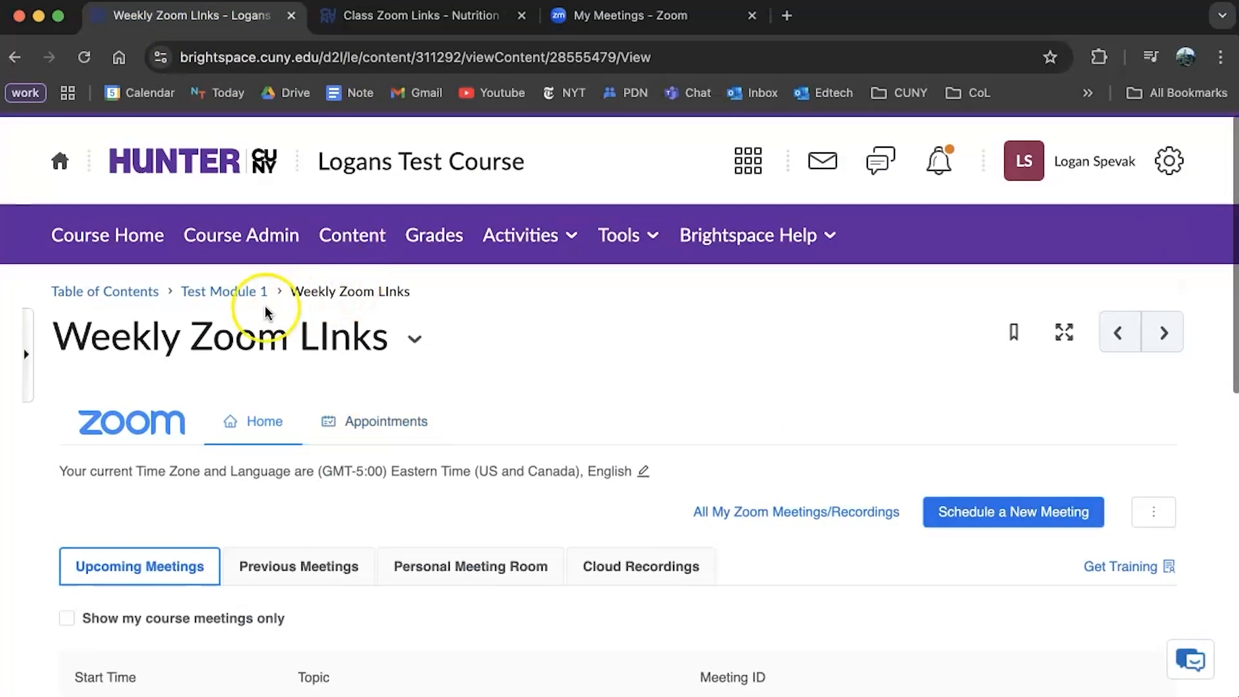
click(220, 292)
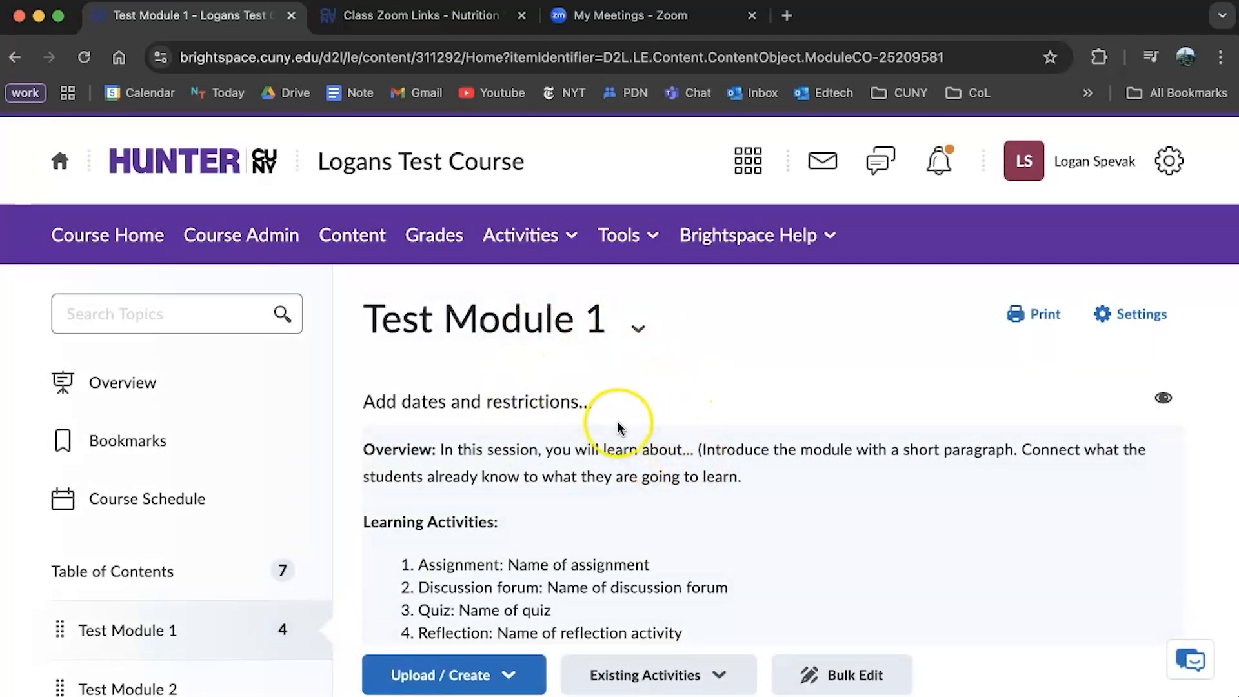
scroll(649, 426, down, 2)
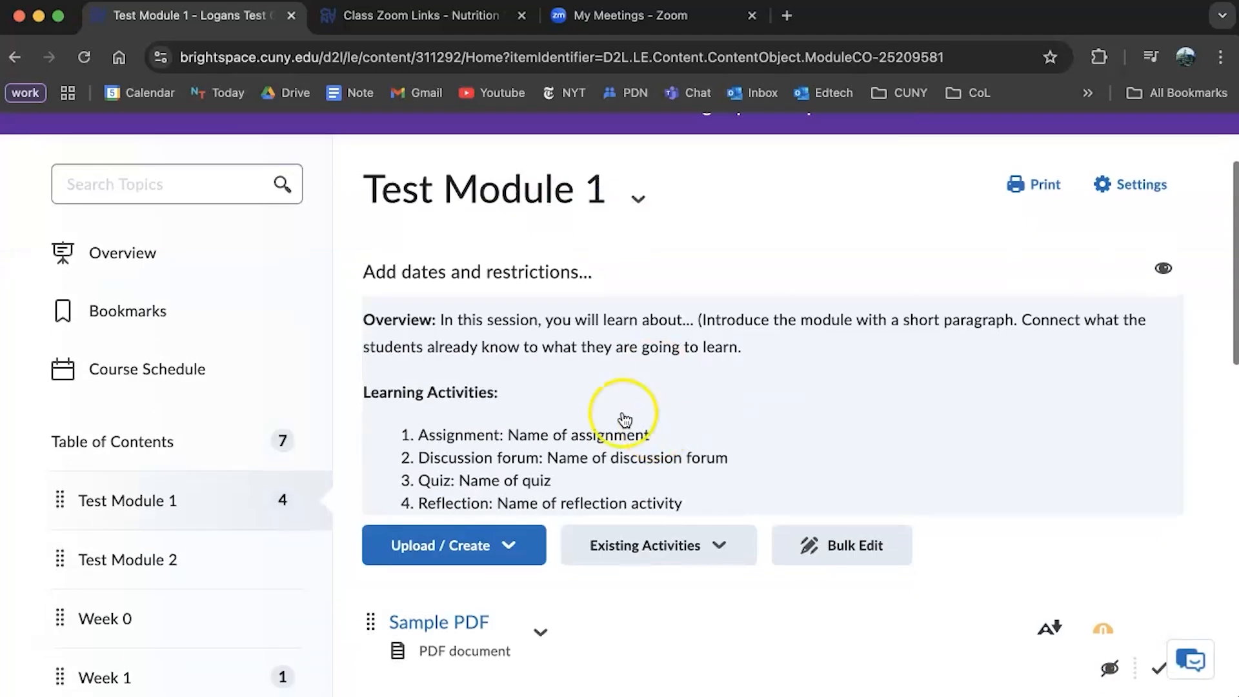
scroll(625, 419, down, 5)
click(628, 250)
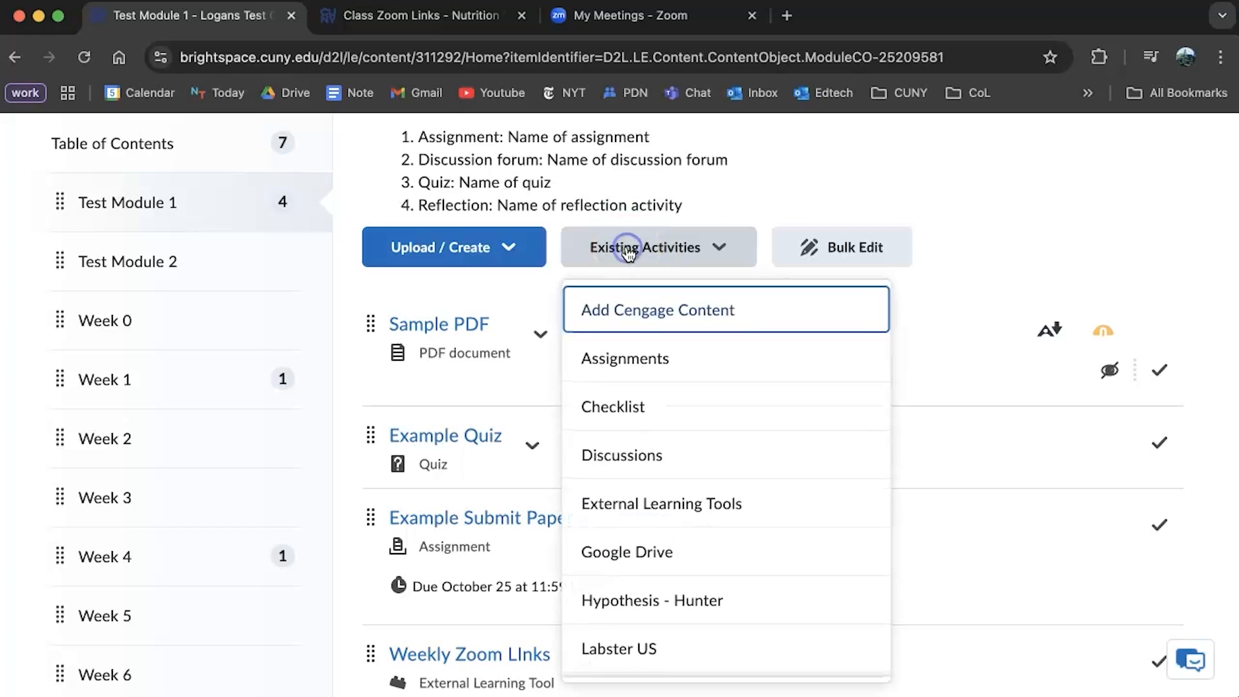
click(654, 511)
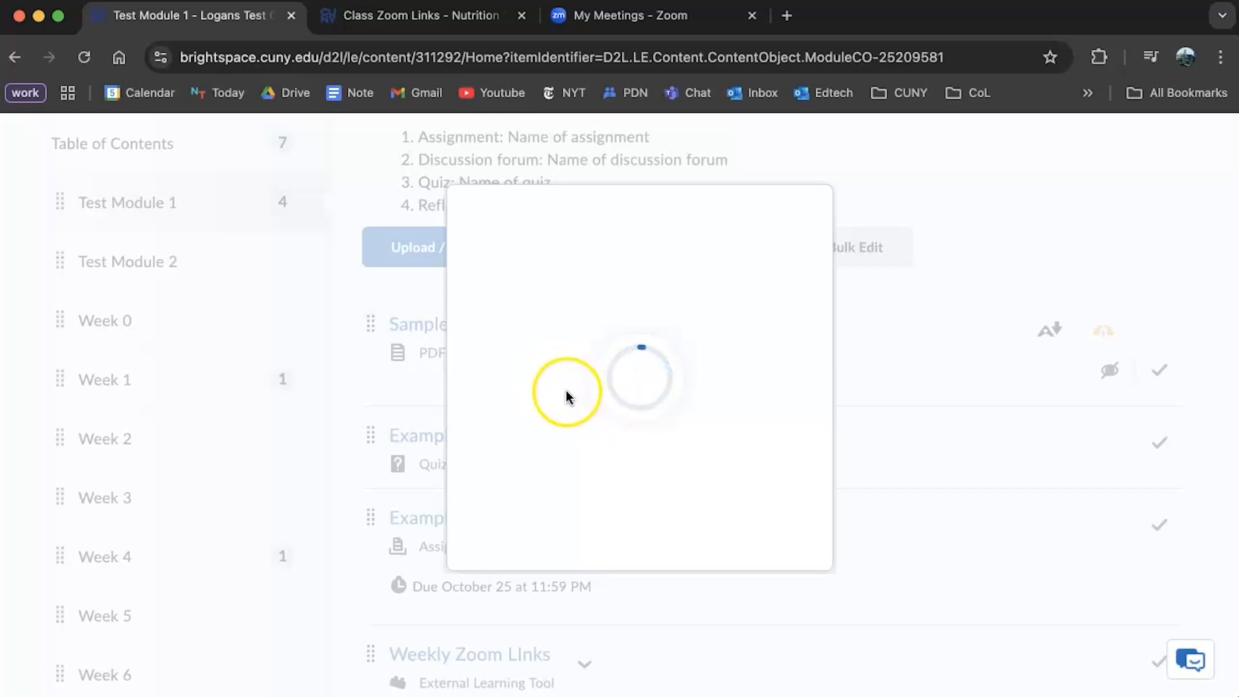
scroll(561, 389, down, 20)
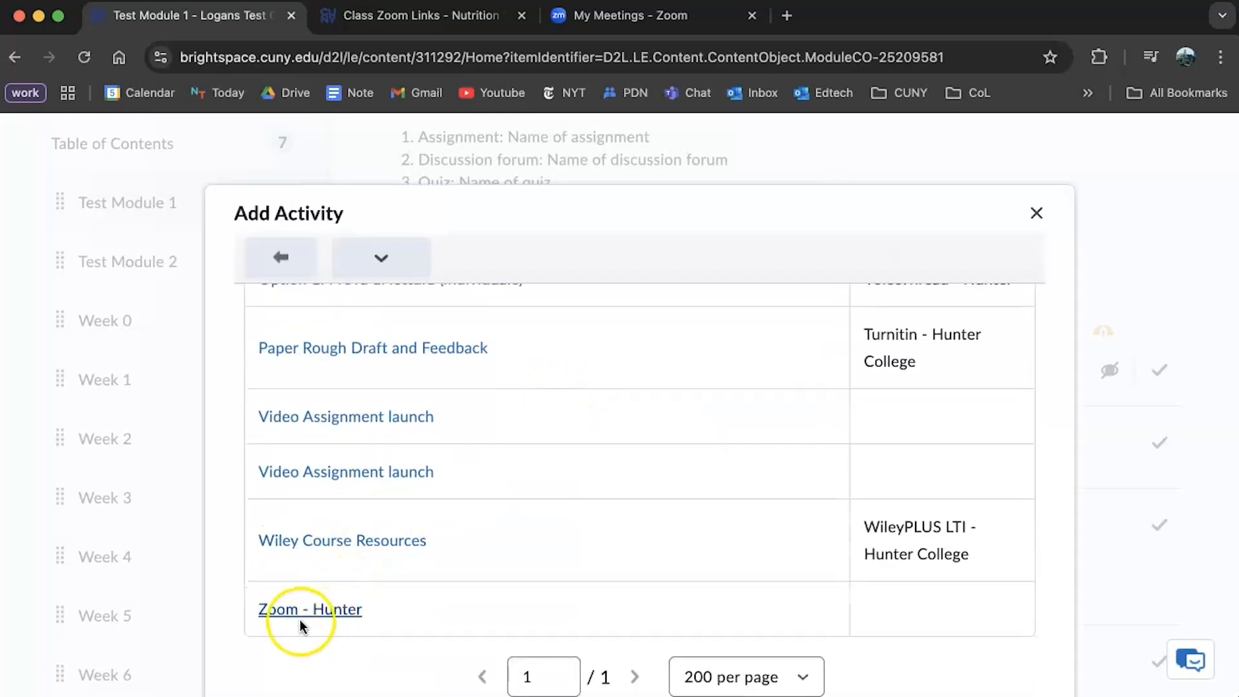